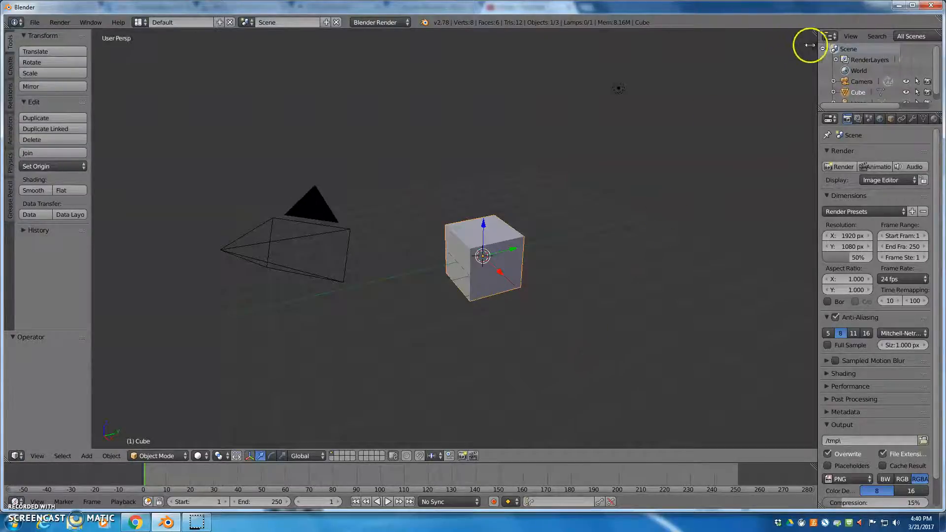
Enable background images for the 3D view and expand their settings.
click(811, 45)
scroll(744, 267, up, 3)
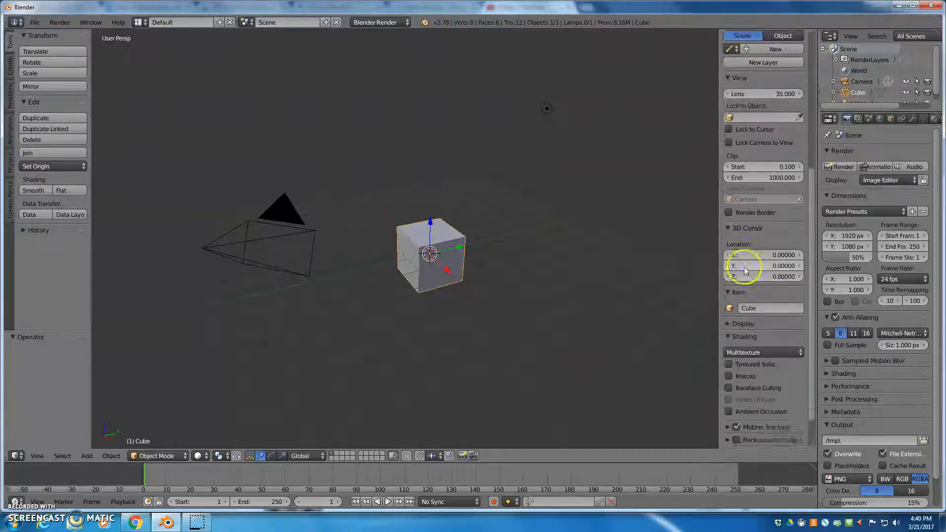
scroll(742, 264, down, 1)
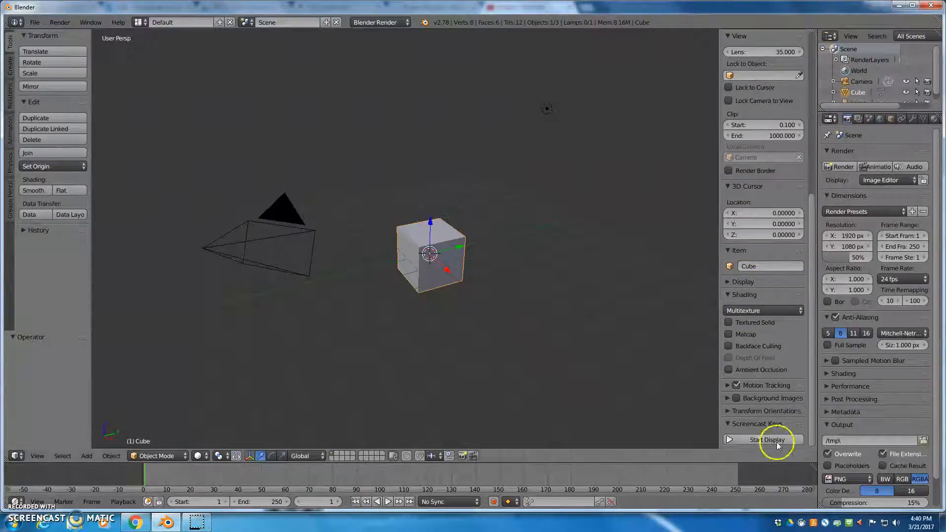
click(736, 398)
click(728, 397)
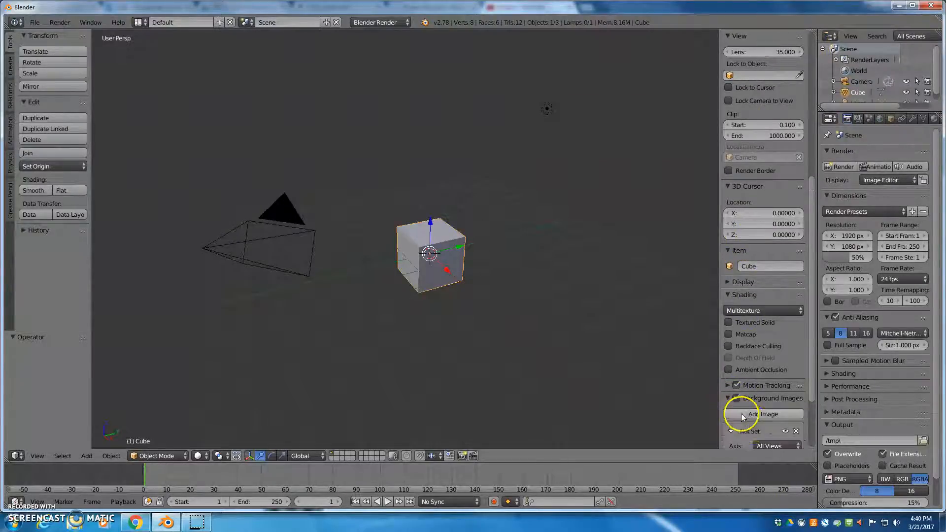
scroll(773, 428, down, 4)
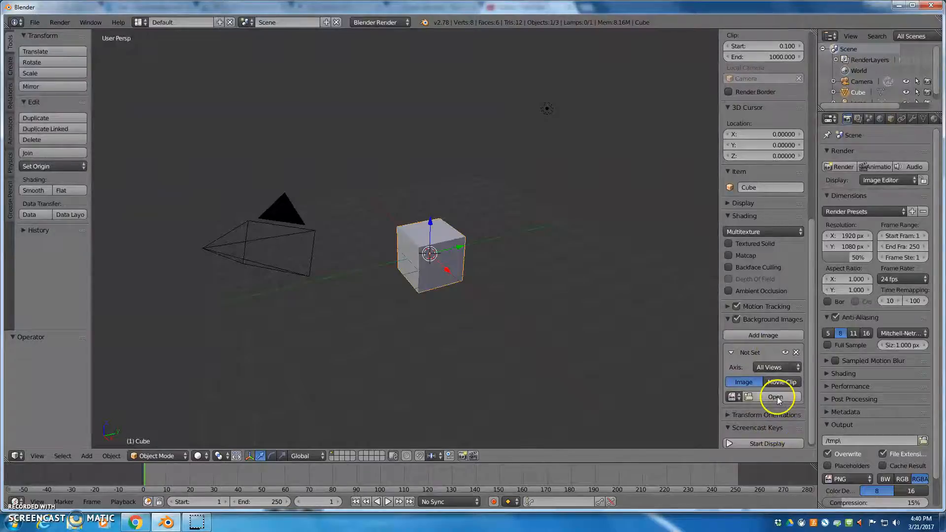
Load catHead.jpg from the Blender 2017 folder on the Staff (Y:) drive as the background image.
click(776, 396)
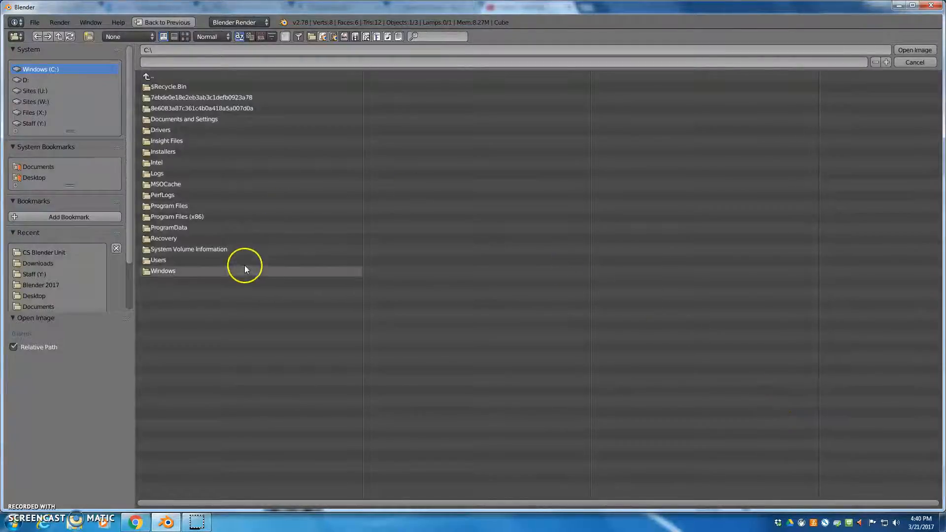
click(36, 124)
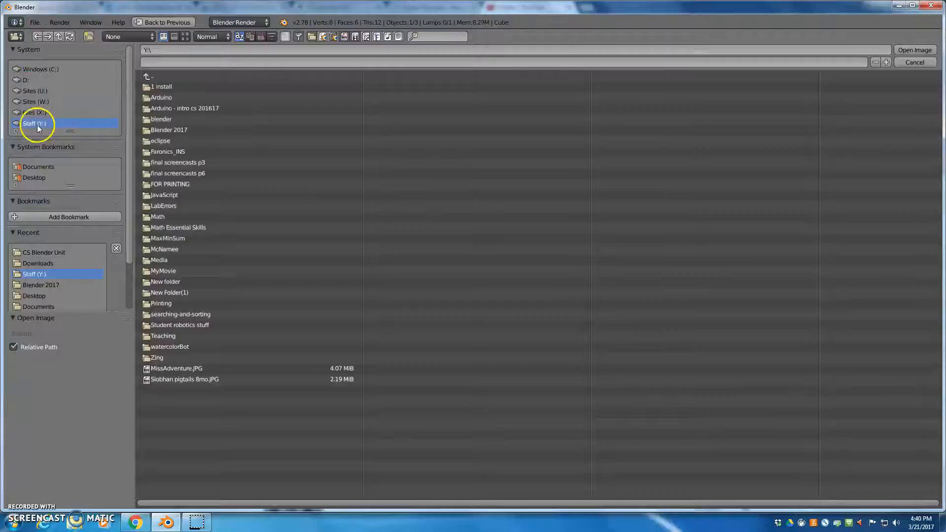
click(178, 130)
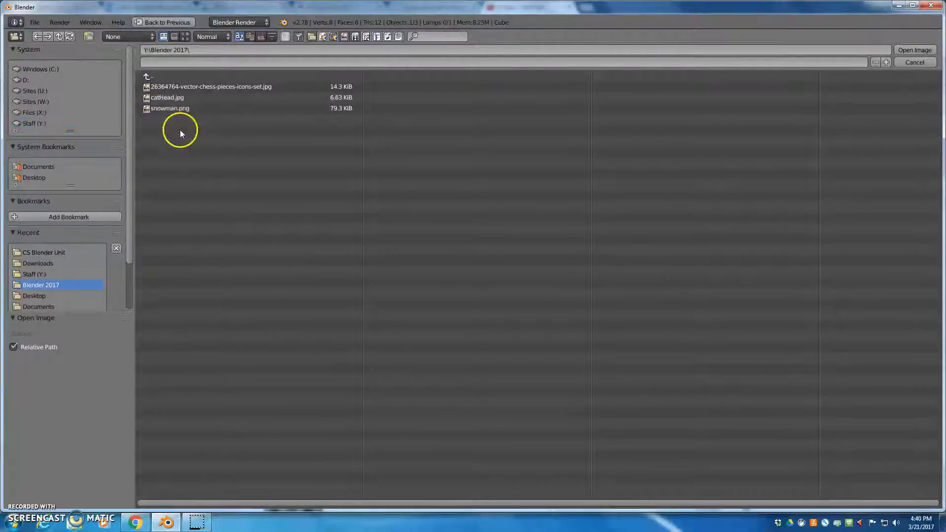
click(170, 102)
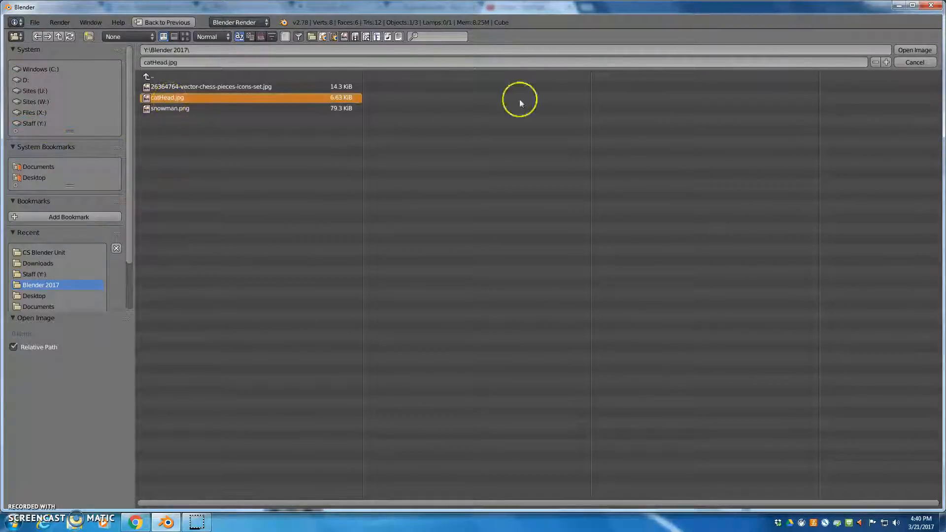
click(914, 49)
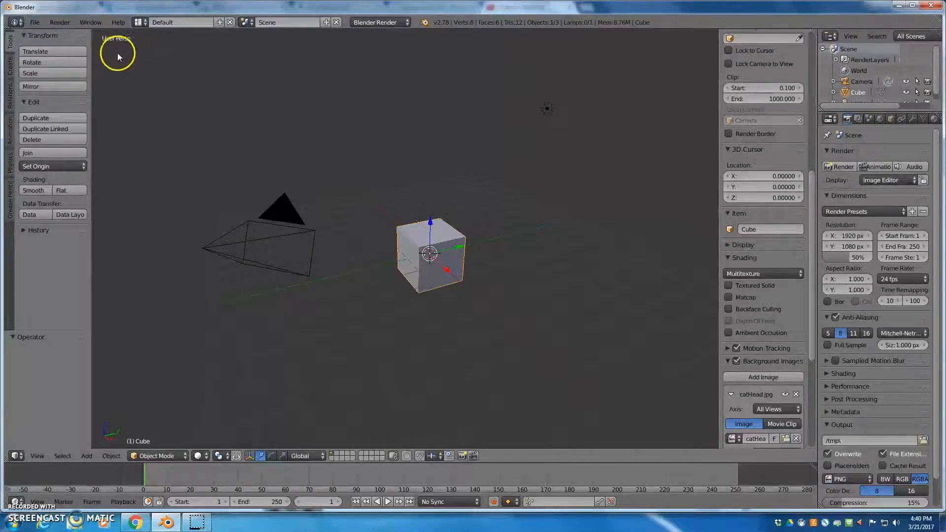
Switch to the top orthographic view and delete all vertices of the default cube in Edit Mode.
key(KP_5)
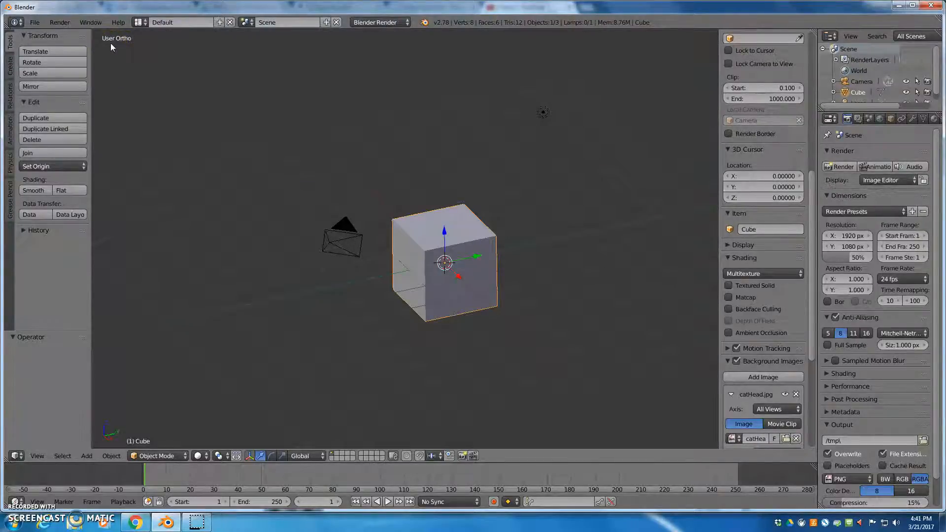
key(KP_7)
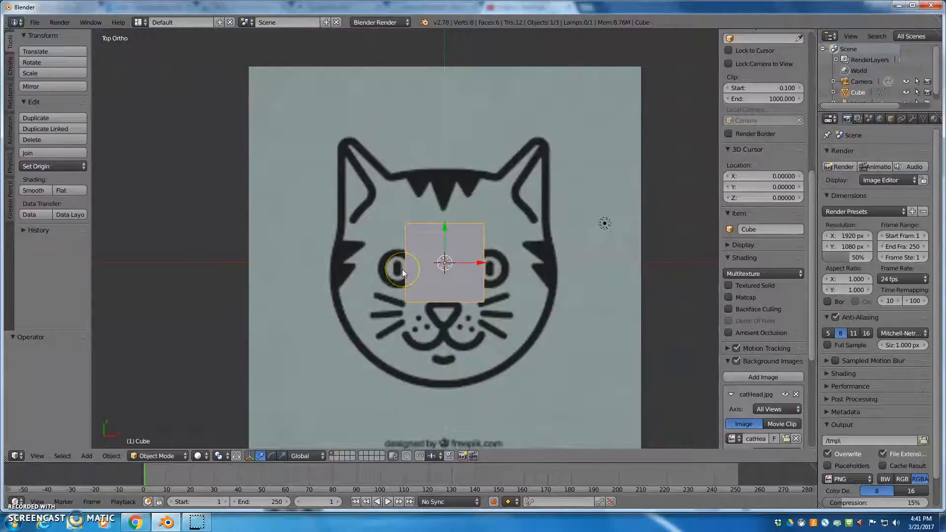
click(157, 456)
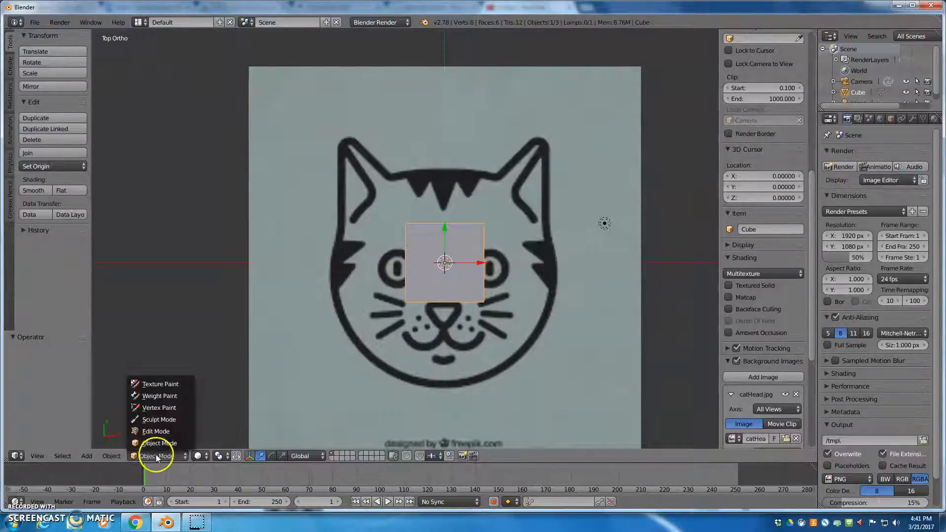
click(161, 431)
key(c)
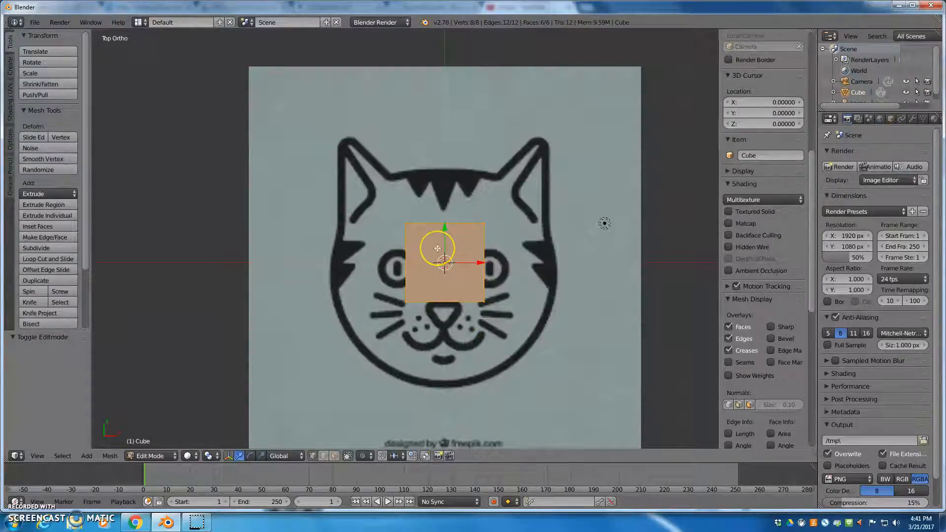
key(x)
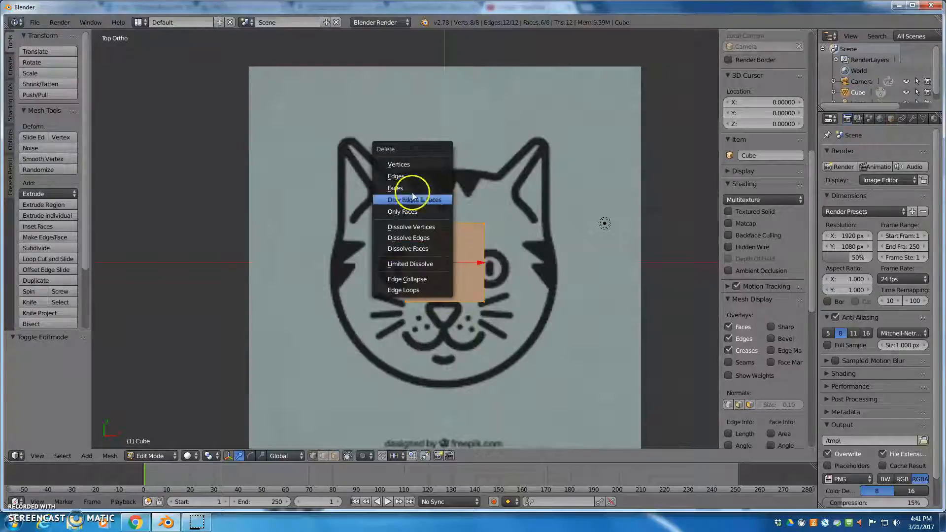
click(412, 166)
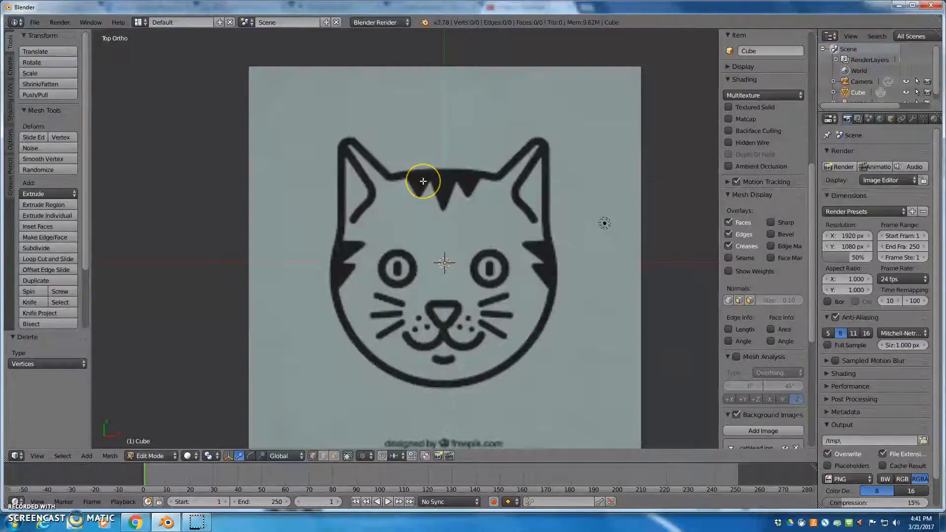
Start the head outline with vertices from the left ear's inner base along the forehead, and hide the transform manipulator.
ctrl+right_click(391, 177)
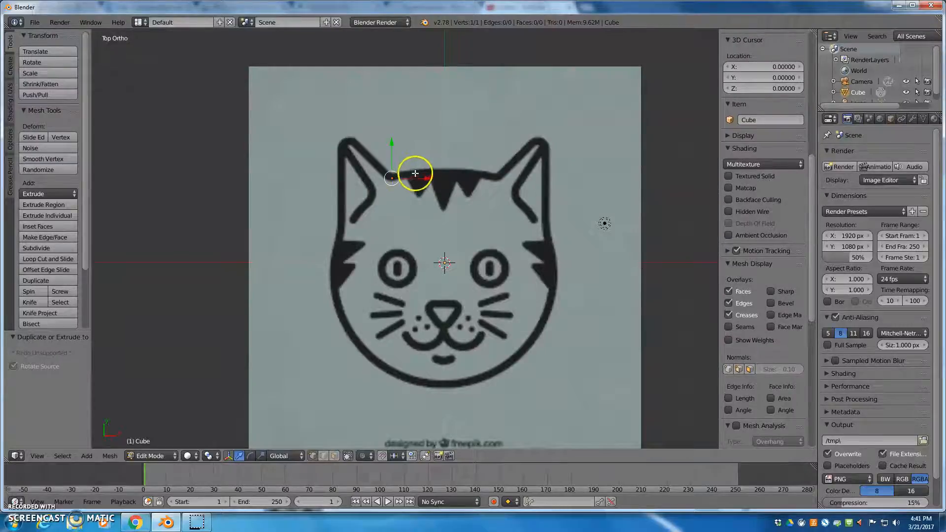
key(e)
key(x)
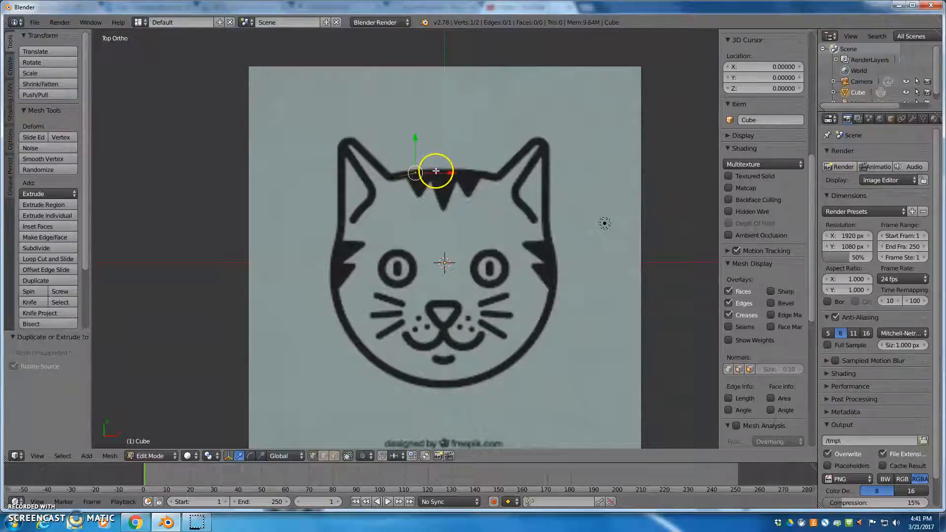
click(433, 170)
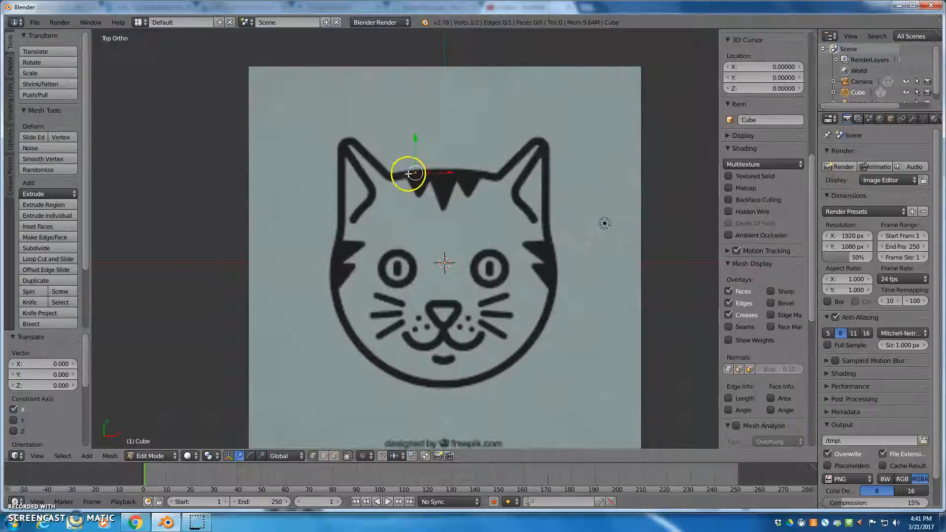
click(229, 455)
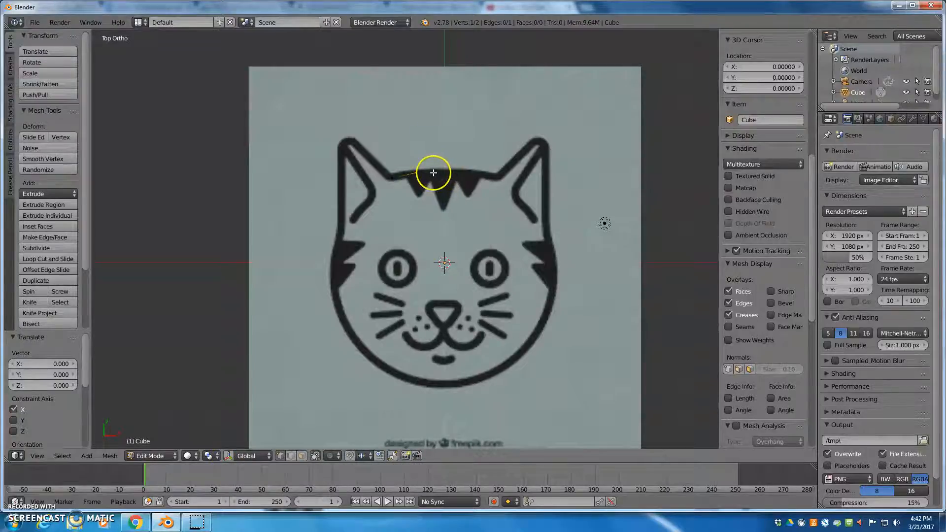
Trace the outline with connected vertices across the forehead, over the right ear's tip and down to its outer base.
ctrl+click(433, 172)
ctrl+click(453, 172)
ctrl+click(471, 173)
ctrl+click(484, 174)
ctrl+click(495, 177)
ctrl+click(538, 144)
ctrl+click(549, 234)
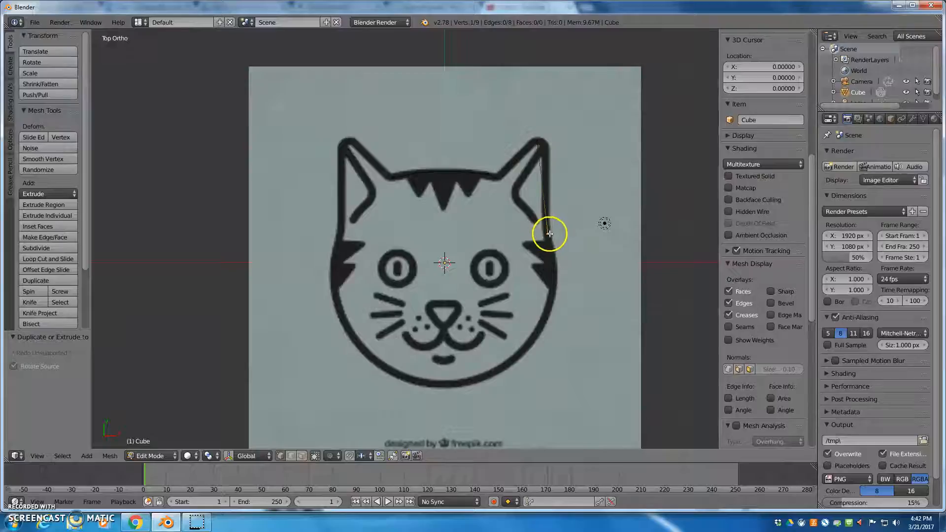
Continue the vertex outline down the right cheek, around the chin and up the left cheek to the left ear's tip.
ctrl+click(555, 280)
ctrl+click(532, 339)
ctrl+click(500, 367)
ctrl+click(433, 383)
ctrl+click(381, 366)
ctrl+click(351, 328)
ctrl+click(340, 236)
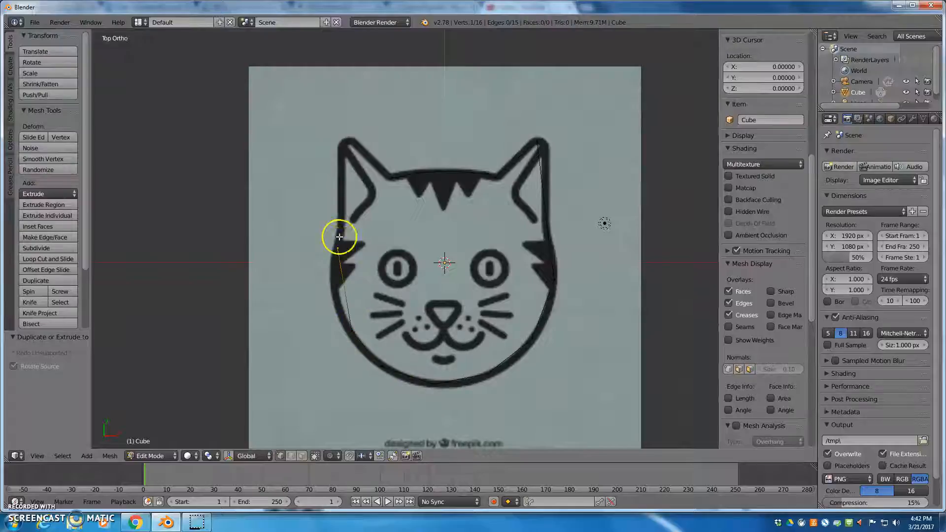
ctrl+click(339, 197)
ctrl+click(341, 142)
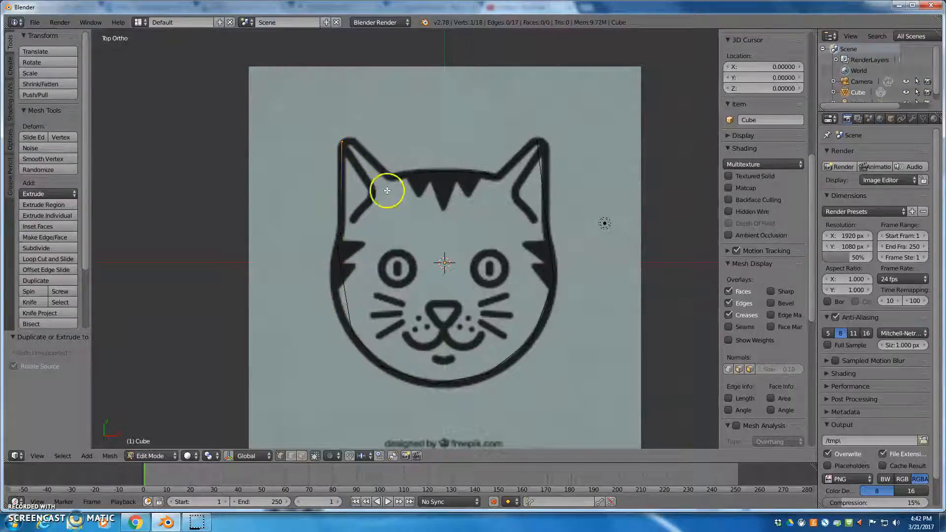
Close the gap between the outline's two ends and fill the whole cat-head outline with a face.
key(a)
key(f)
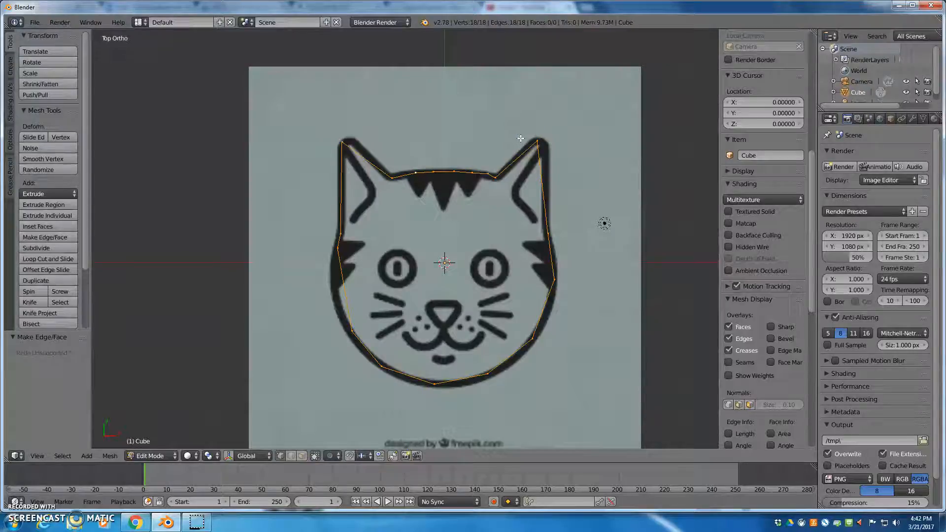
key(f)
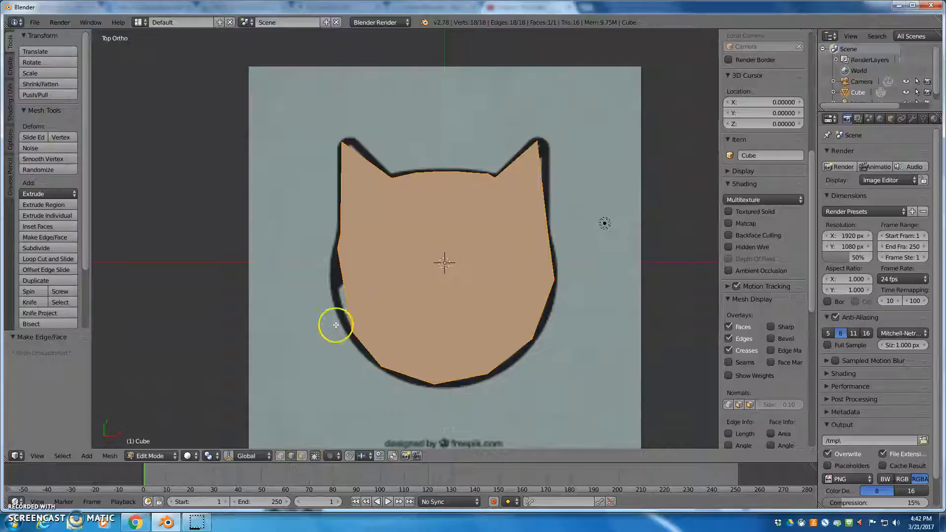
Subdivide the left cheek's edge with one cut and move its middle and upper vertices out onto the drawn outline.
right_click(344, 290)
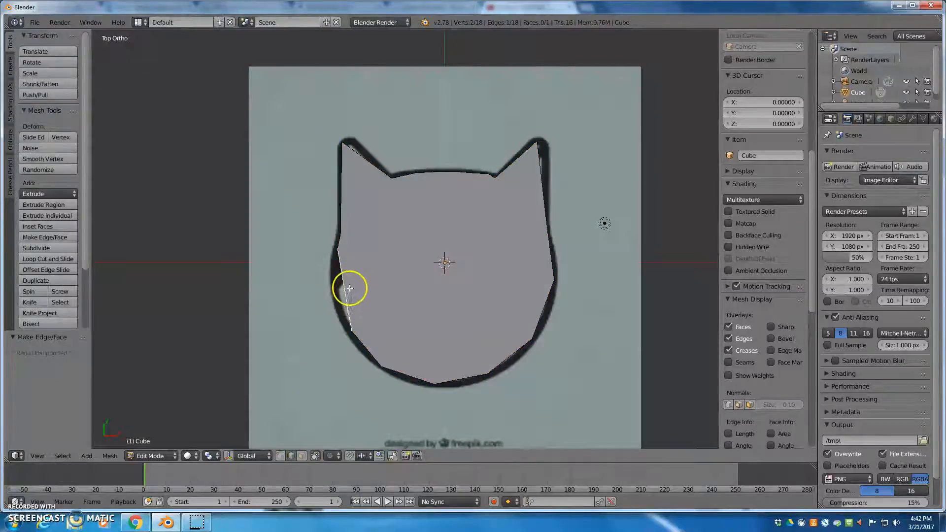
click(55, 247)
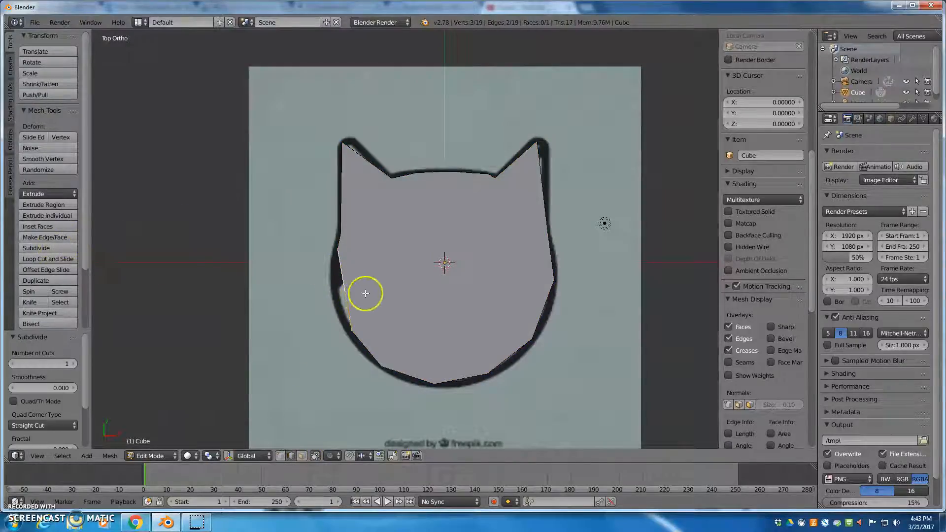
click(281, 455)
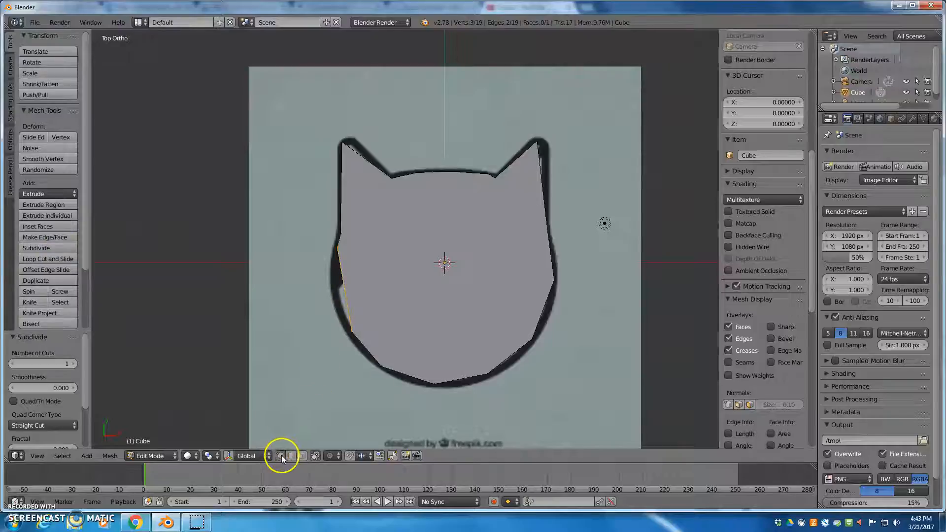
click(344, 288)
click(341, 289)
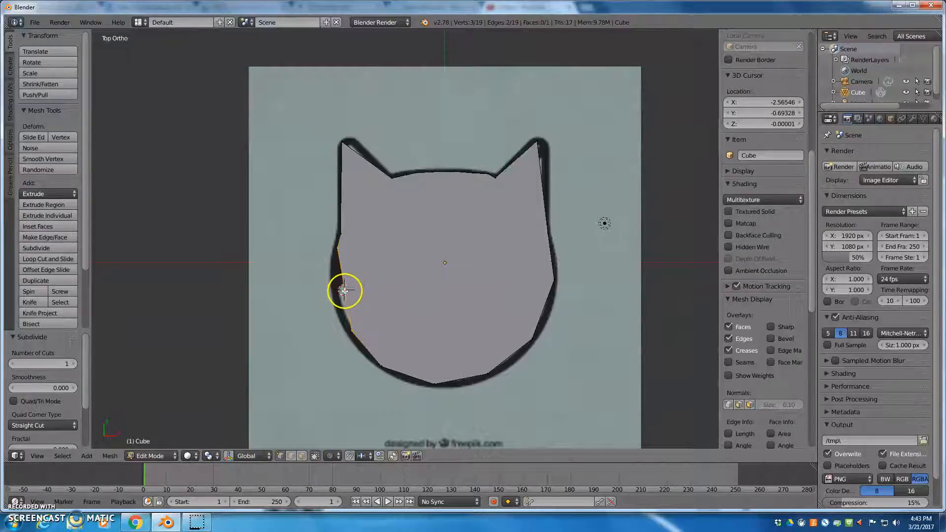
key(g)
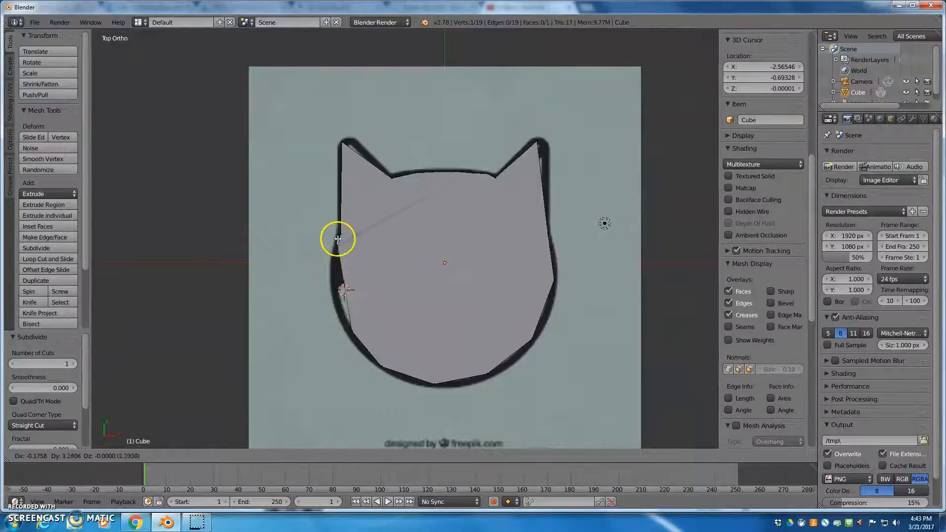
click(334, 299)
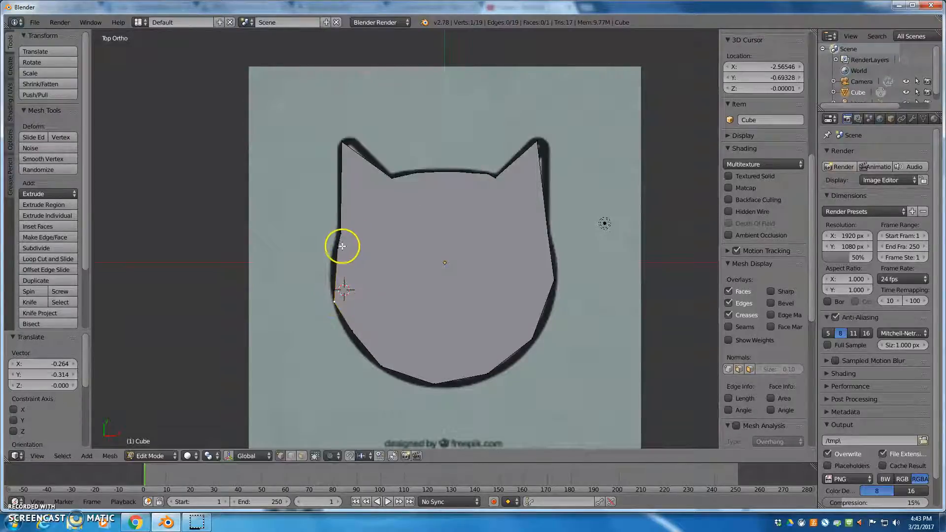
mouse_move(338, 247)
right_down()
mouse_move(331, 264)
mouse_move(344, 237)
mouse_move(333, 260)
right_up()
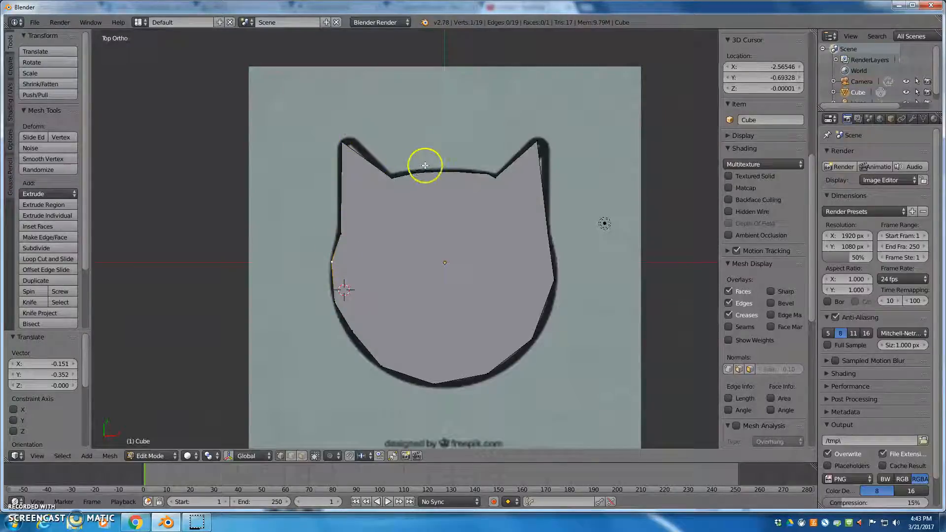
Extrude the cat-head face about 0.474 units along Z and return to Object Mode in the top view.
middle_drag(368, 380, 344, 315)
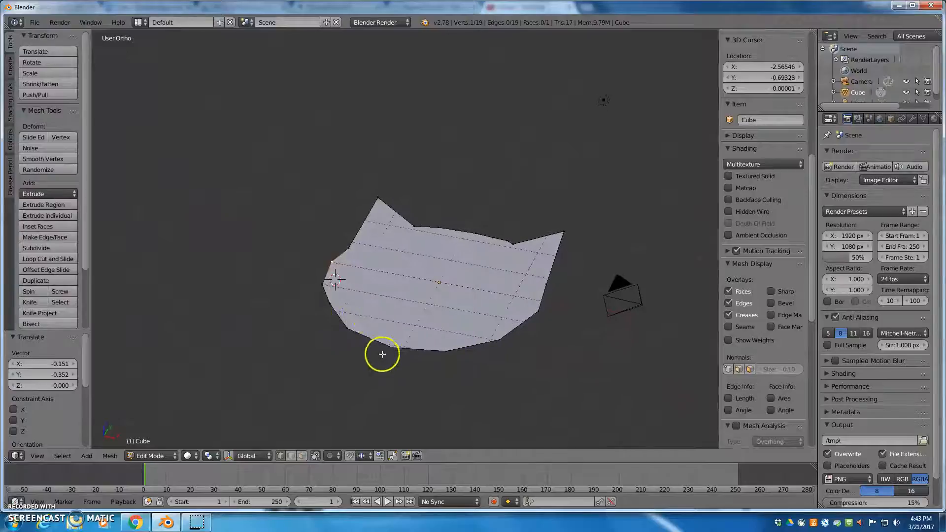
click(300, 457)
key(a)
middle_drag(572, 386, 575, 410)
key(e)
click(553, 349)
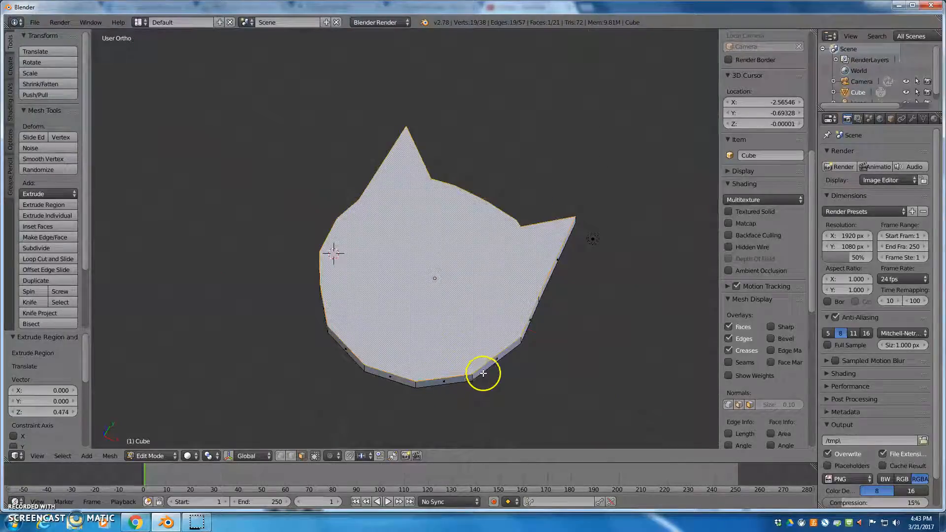
key(KP_7)
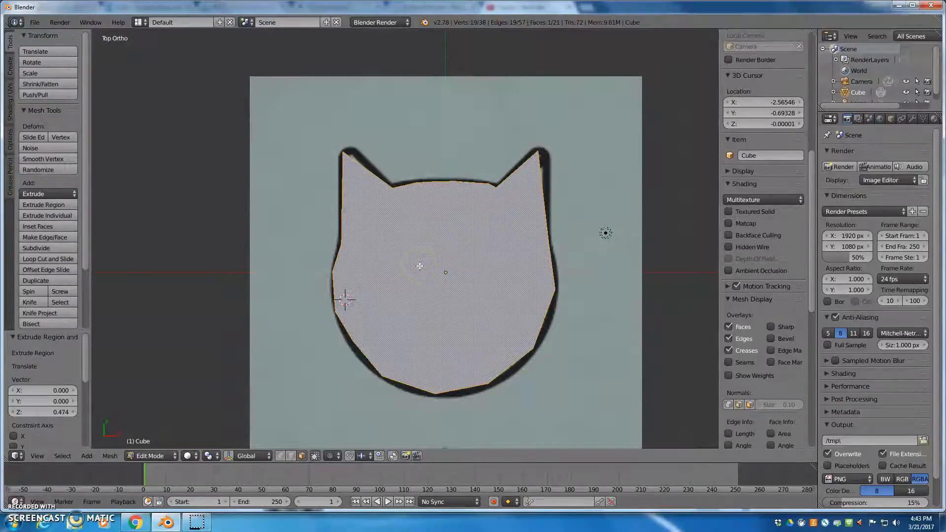
key(Tab)
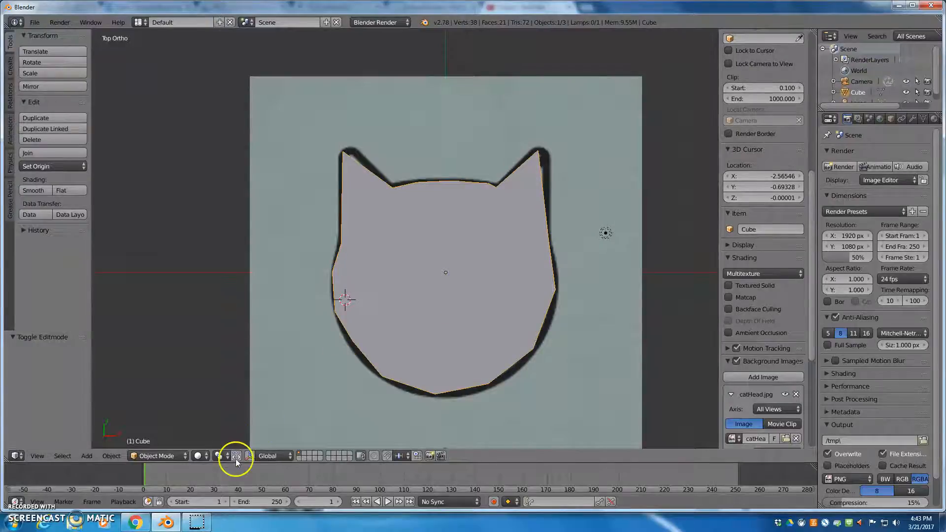
Move the cat head along X until it sits left of the background drawing, and enter Edit Mode.
click(249, 457)
drag(489, 268, 250, 270)
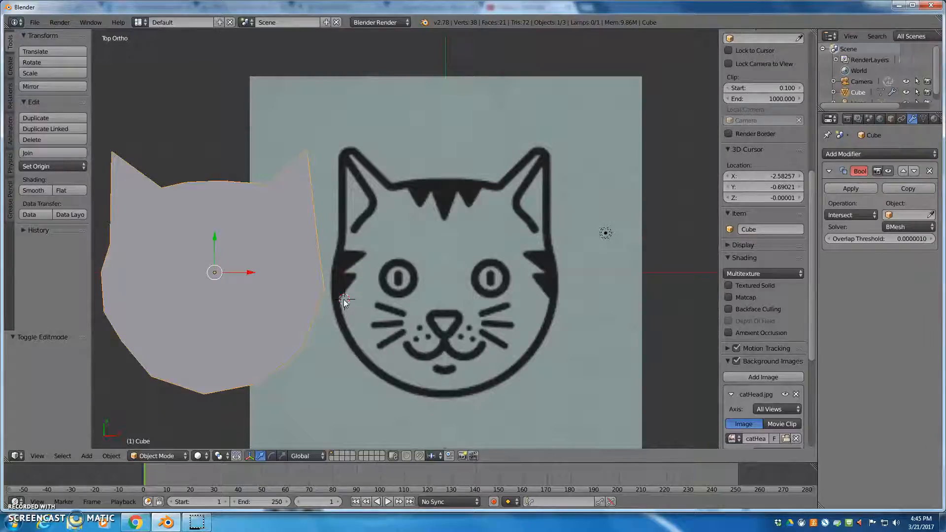
key(Tab)
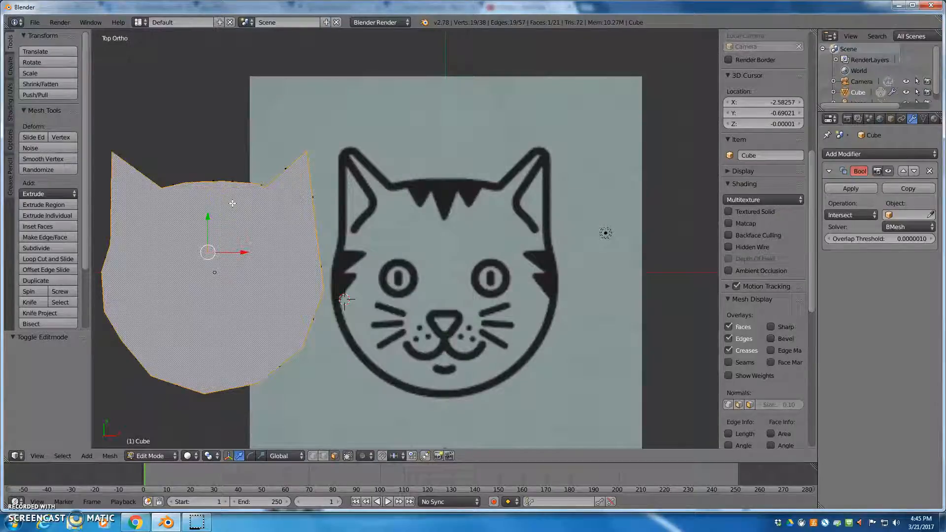
Cut a zigzag stripe with three downward points into the forehead between the ears using the Knife tool.
drag(211, 207, 224, 217)
drag(224, 218, 184, 190)
click(30, 303)
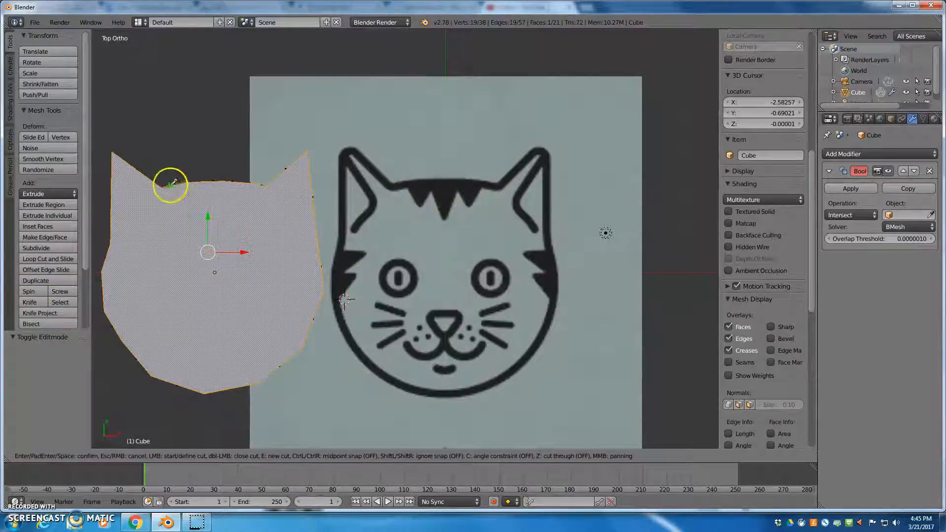
click(207, 212)
click(215, 200)
click(228, 214)
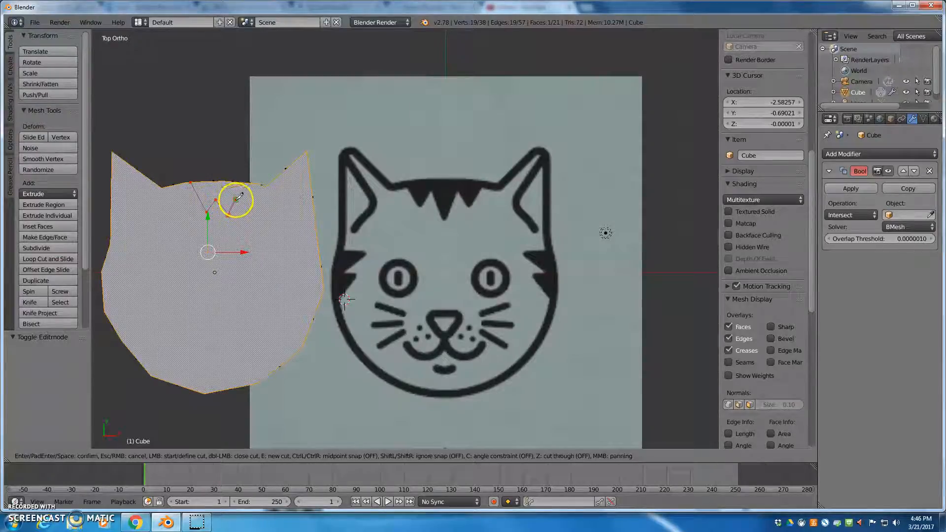
click(245, 214)
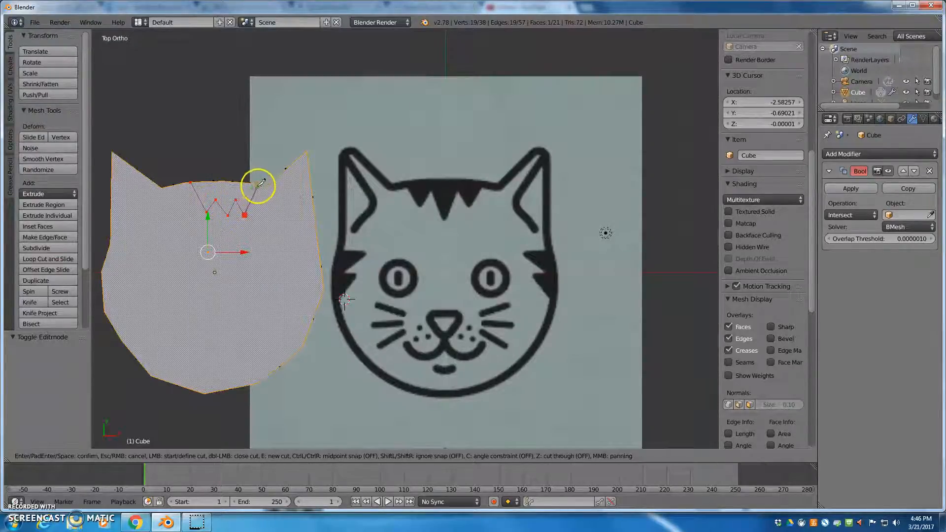
click(257, 183)
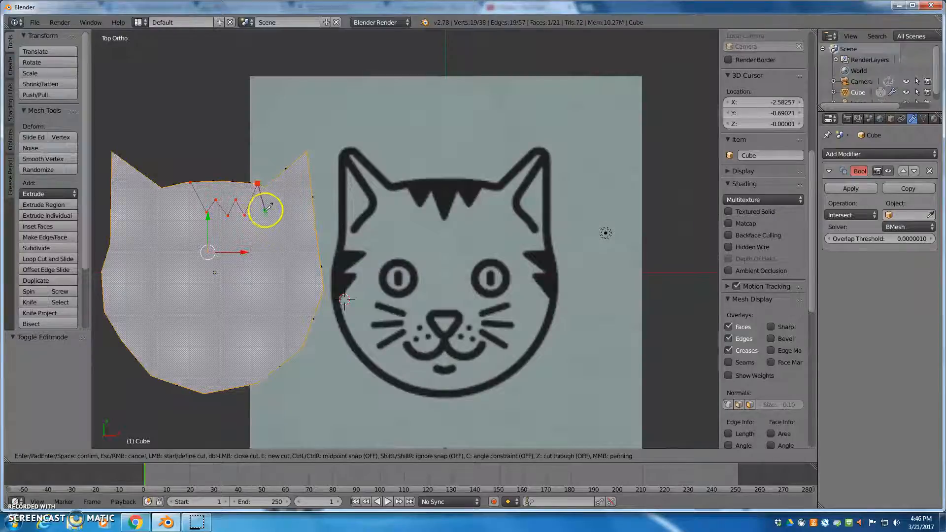
key(Return)
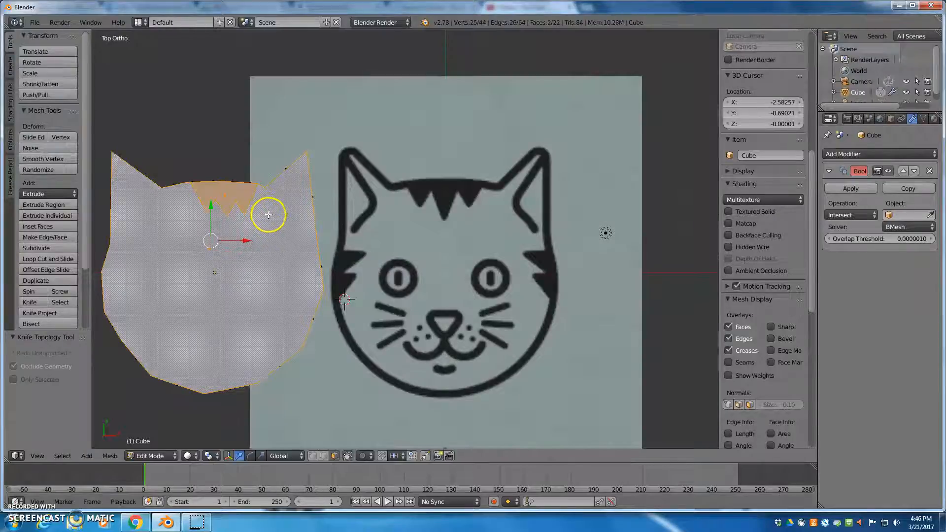
key(e)
right_click(210, 203)
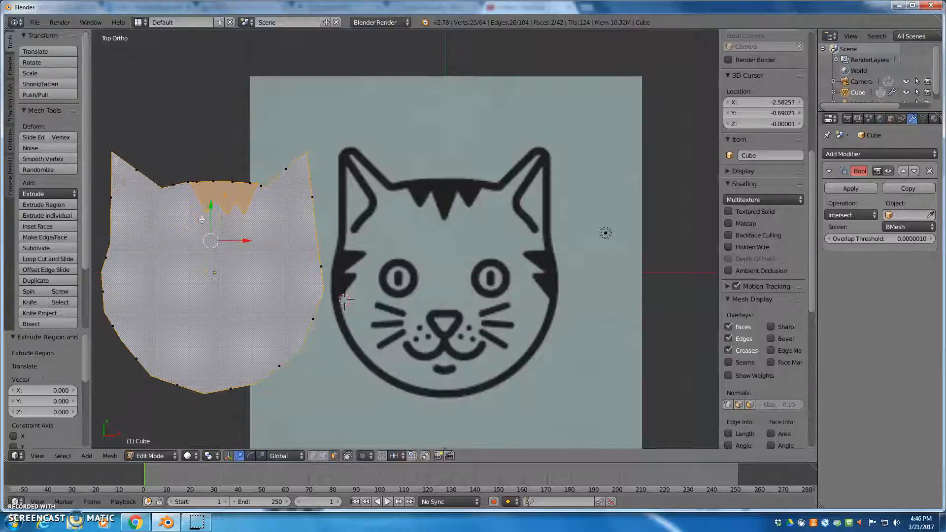
key(ctrl+z)
middle_drag(280, 306, 311, 299)
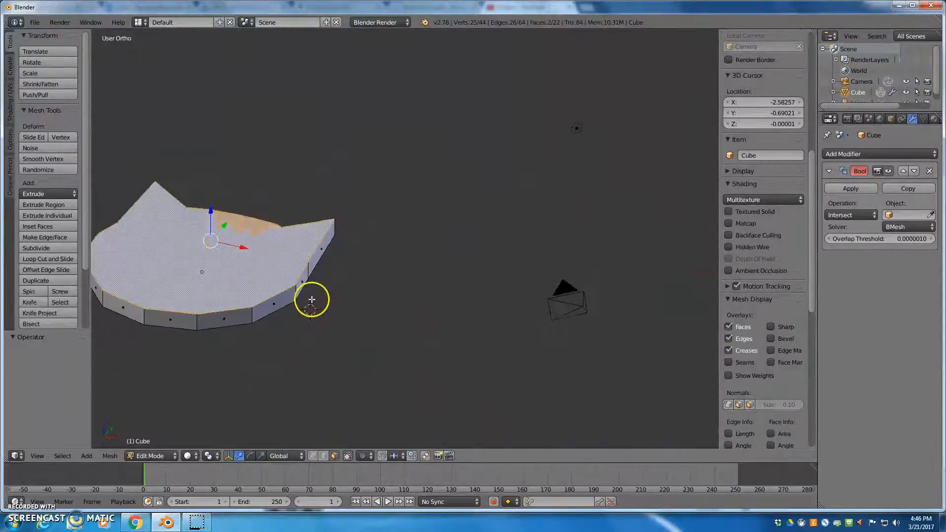
key(e)
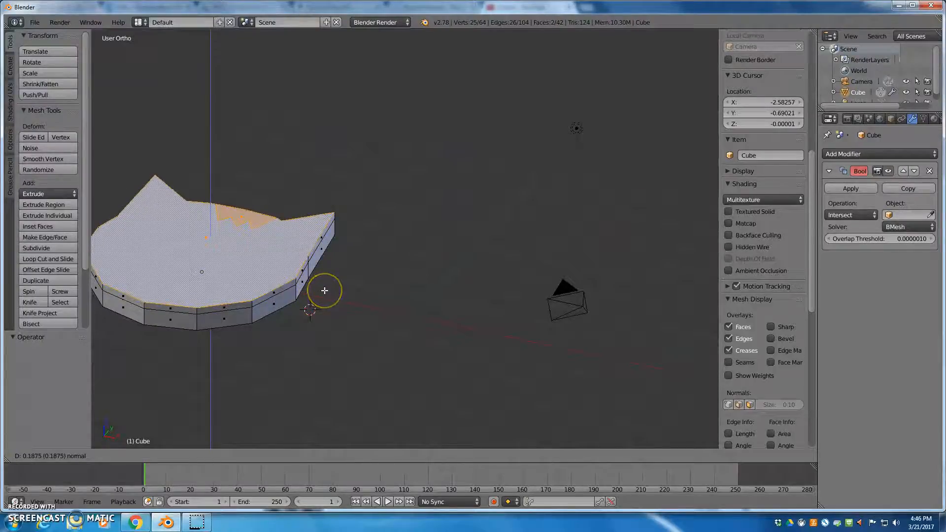
right_click(324, 290)
key(ctrl+z)
Extrude only the zigzag forehead stripe face upward by about 0.144 units along Z.
key(e)
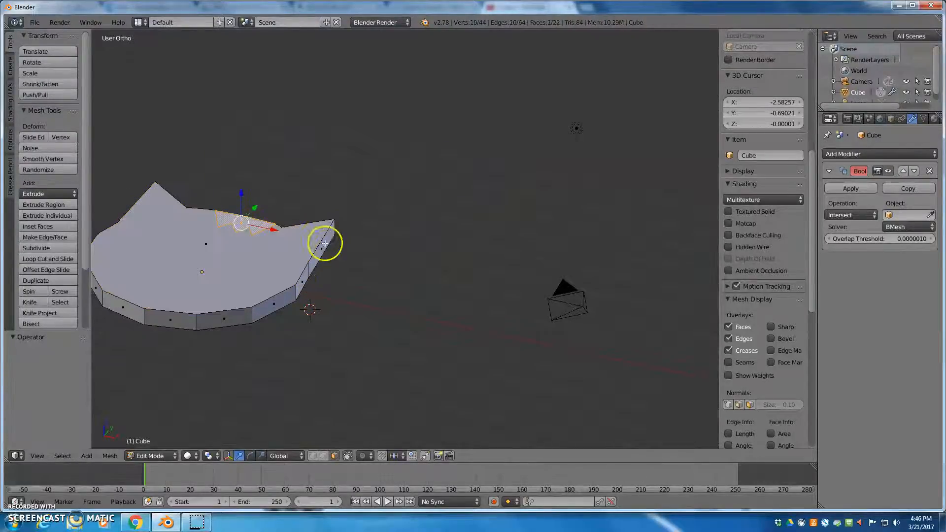
click(355, 281)
middle_drag(355, 282, 331, 323)
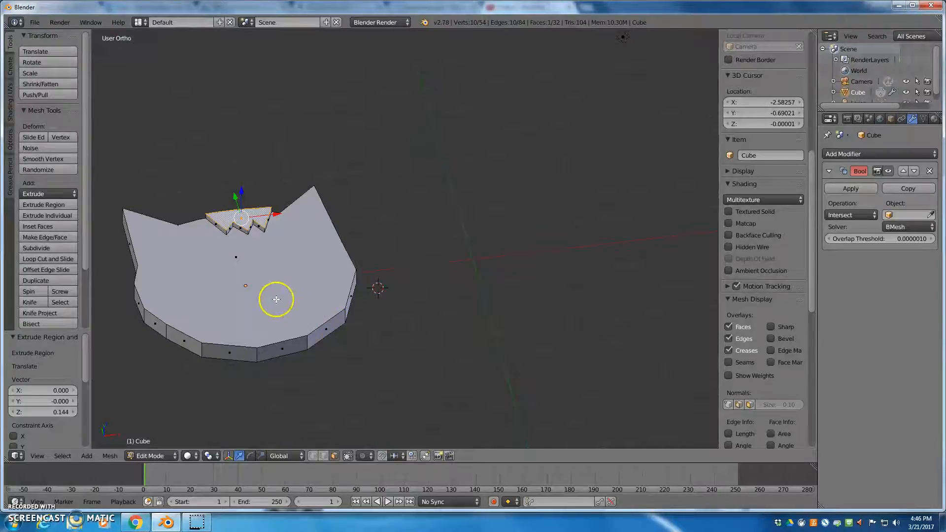
middle_drag(276, 298, 380, 268)
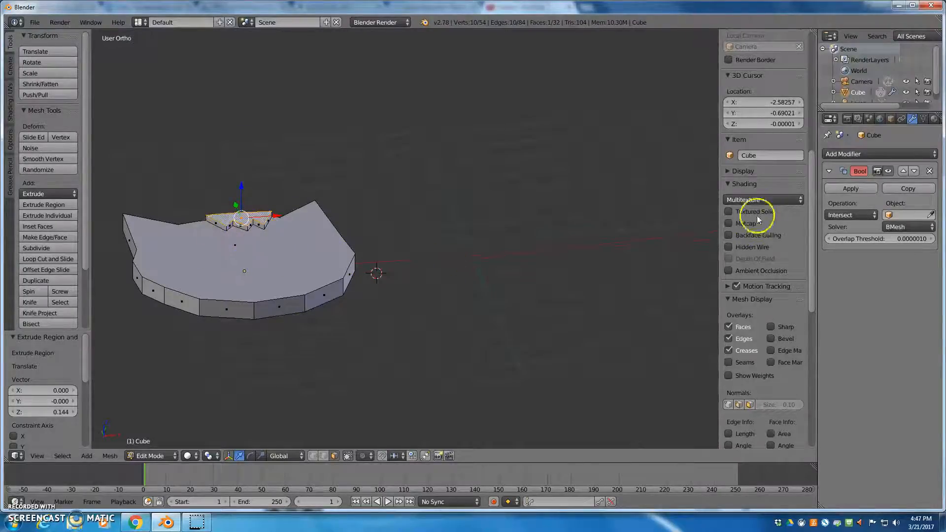
Remove the Boolean modifier from the cat head and add a Subdivision Surface modifier.
click(928, 172)
click(870, 155)
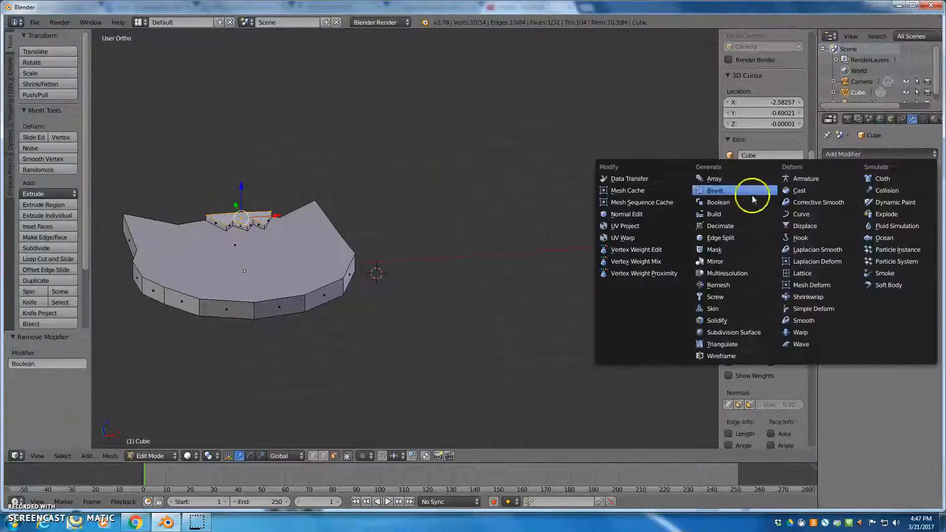
click(717, 332)
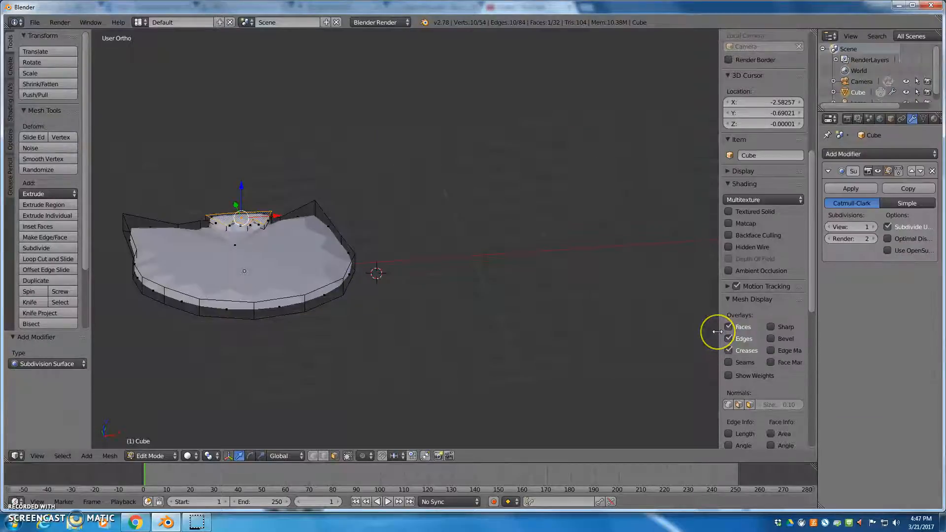
middle_drag(454, 302, 438, 321)
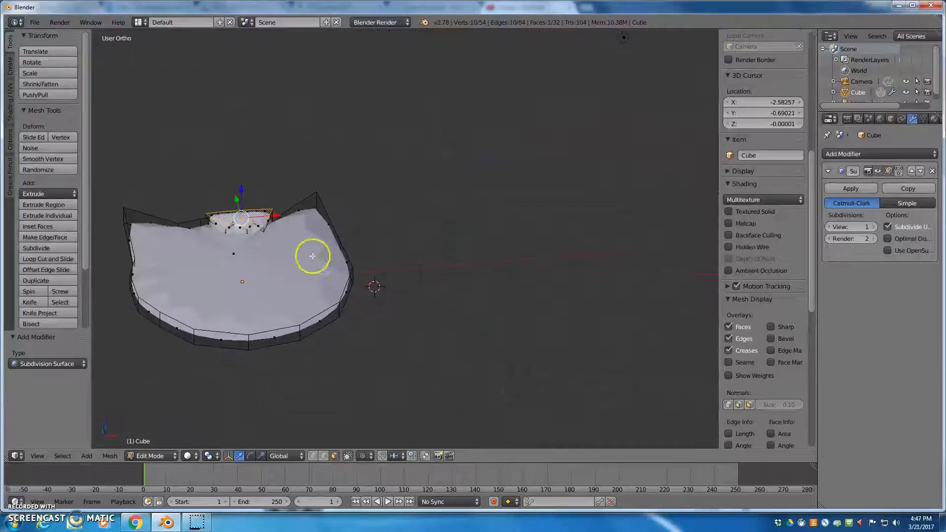
middle_drag(263, 243, 270, 315)
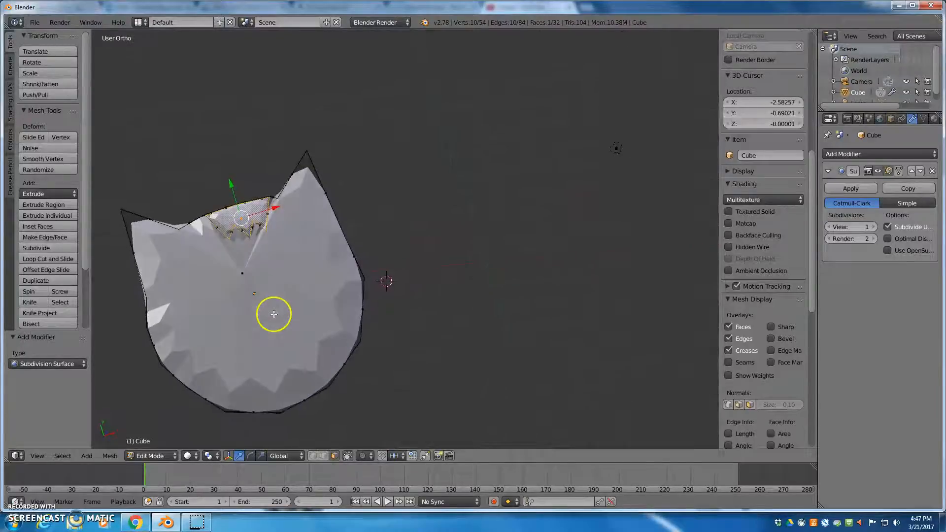
Set the Subdivision Surface modifier's view subdivisions to 4.
click(873, 228)
click(874, 228)
click(874, 228)
middle_drag(386, 255, 411, 273)
middle_drag(256, 280, 307, 262)
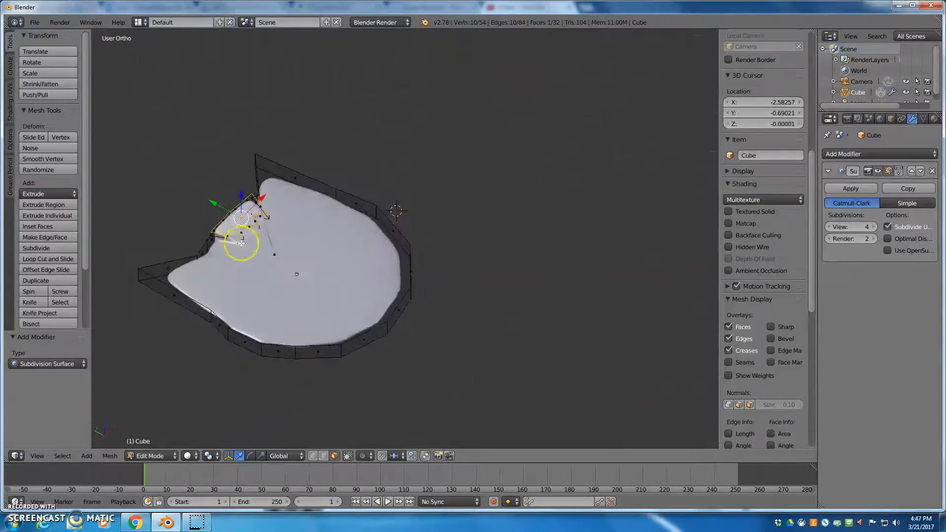
Lower the forehead stripe's top face by about 0.055 units along Z.
drag(242, 195, 243, 197)
middle_drag(363, 323, 279, 293)
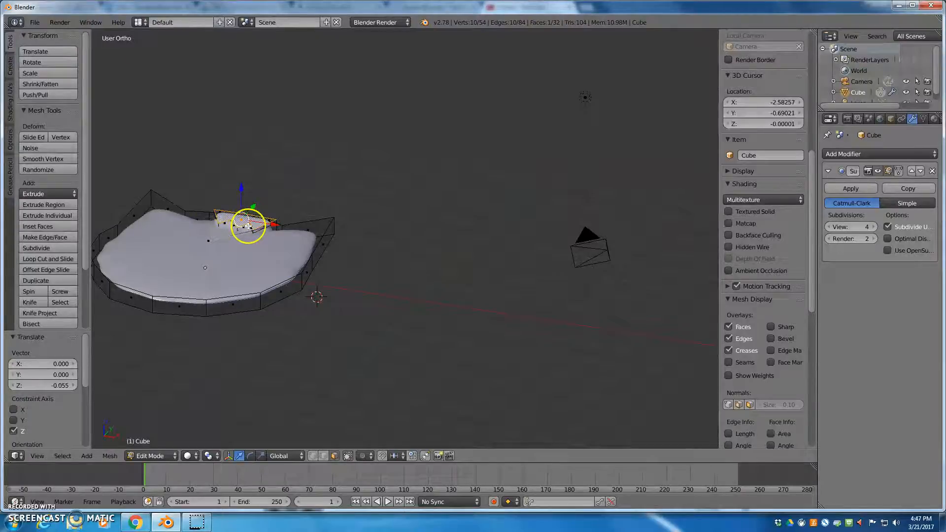
Try insetting the forehead stripe's top face by about 0.075, inspect it up close from the side, and undo the inset.
key(i)
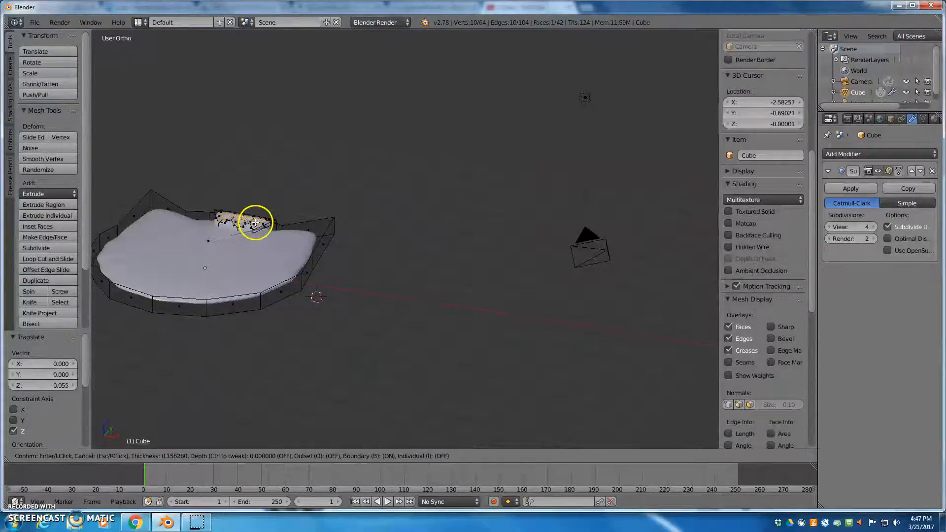
click(258, 221)
middle_drag(305, 244, 301, 315)
scroll(214, 246, up, 4)
key(KP_Decimal)
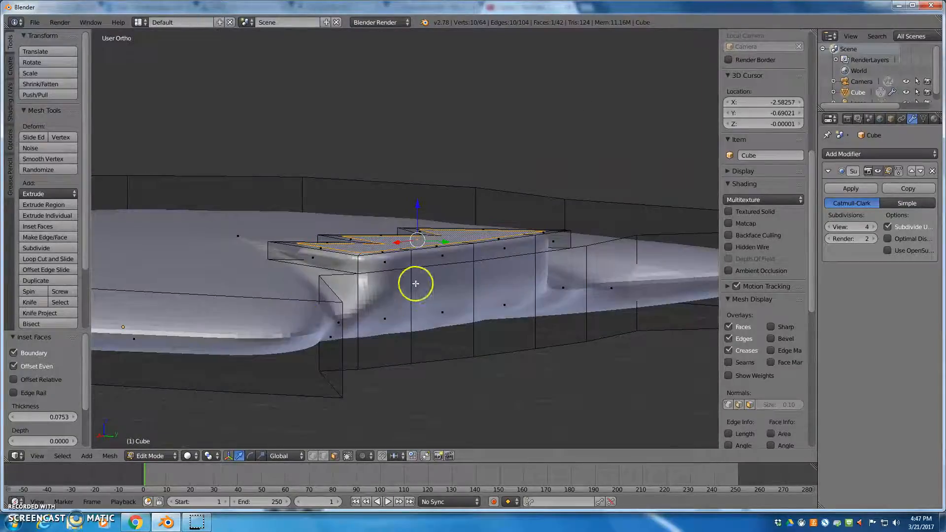
middle_drag(363, 277, 402, 282)
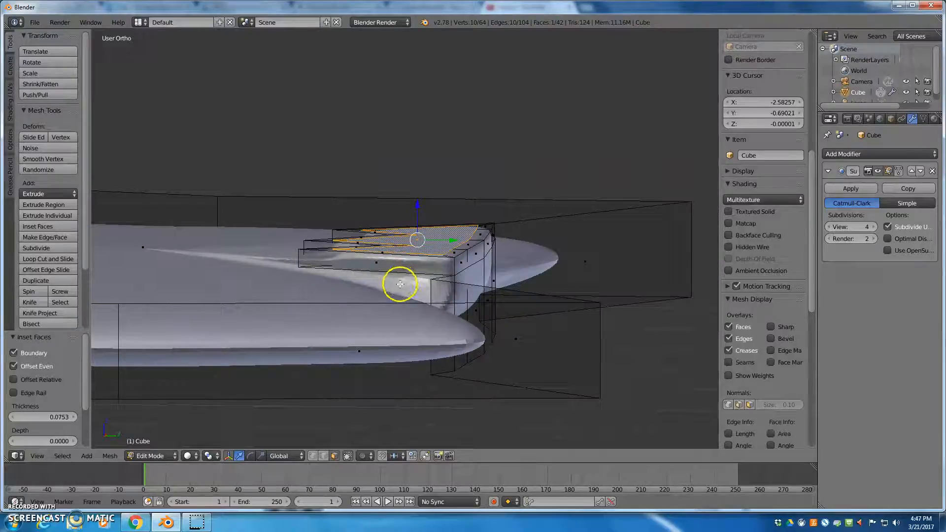
key(ctrl+z)
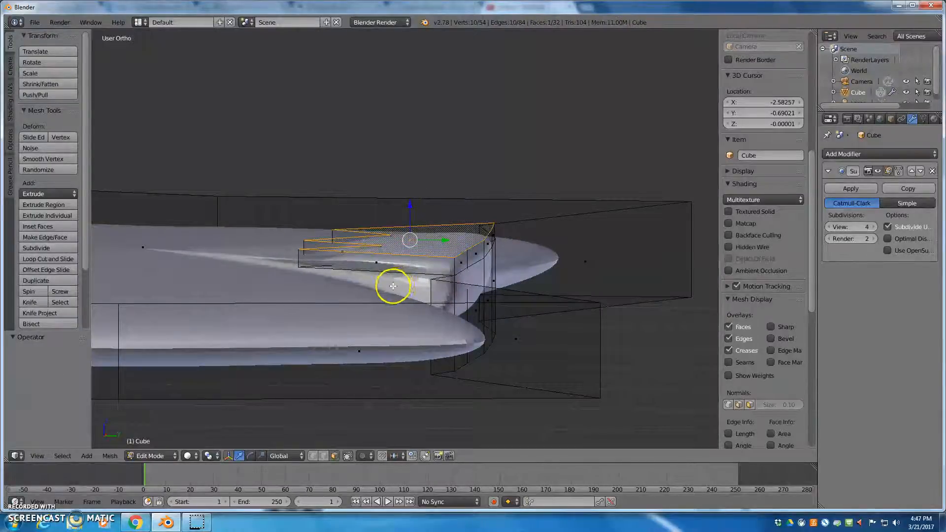
Inset the forehead stripe's top face to leave a narrow border and inspect the stripe's smoothed edges.
key(i)
click(506, 294)
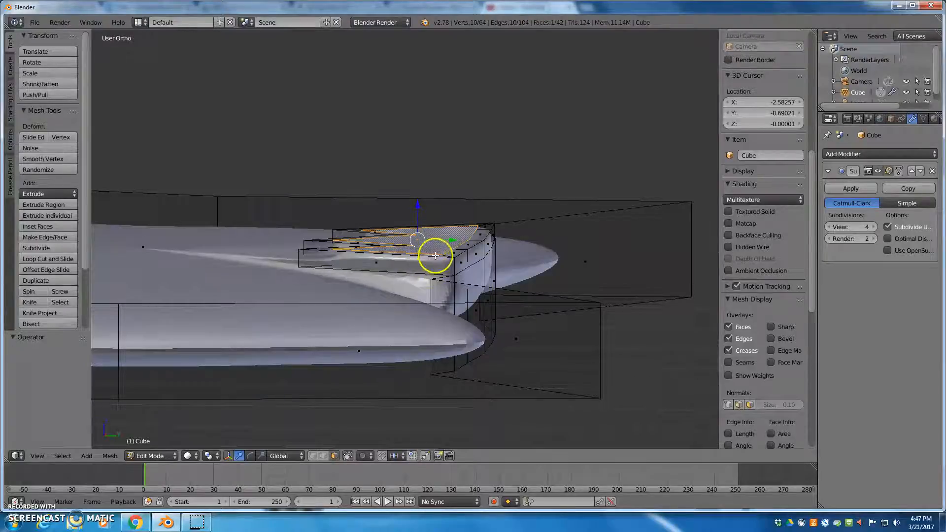
middle_drag(292, 262, 382, 288)
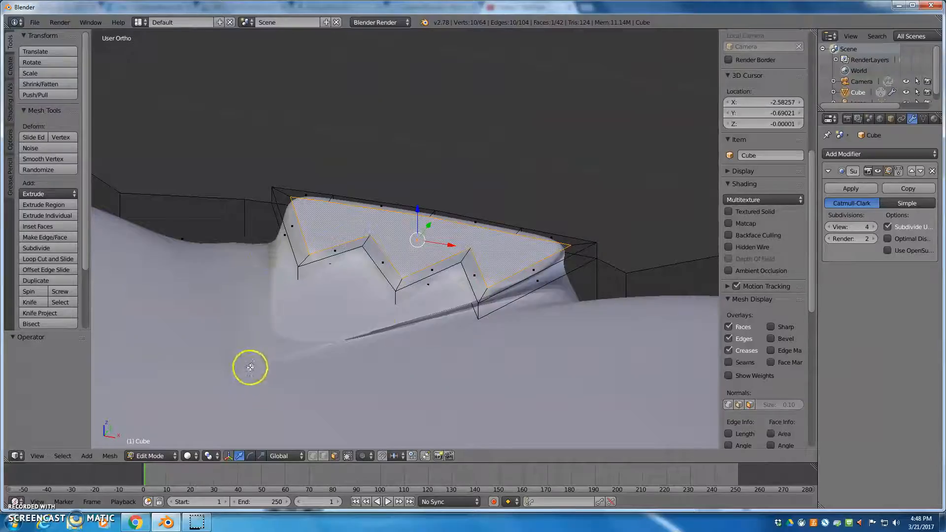
middle_drag(250, 367, 305, 374)
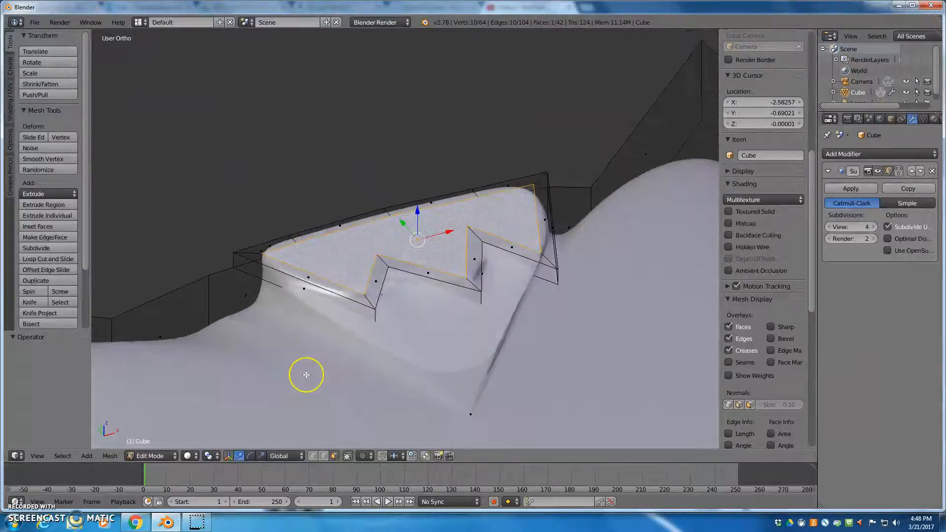
scroll(306, 375, down, 1)
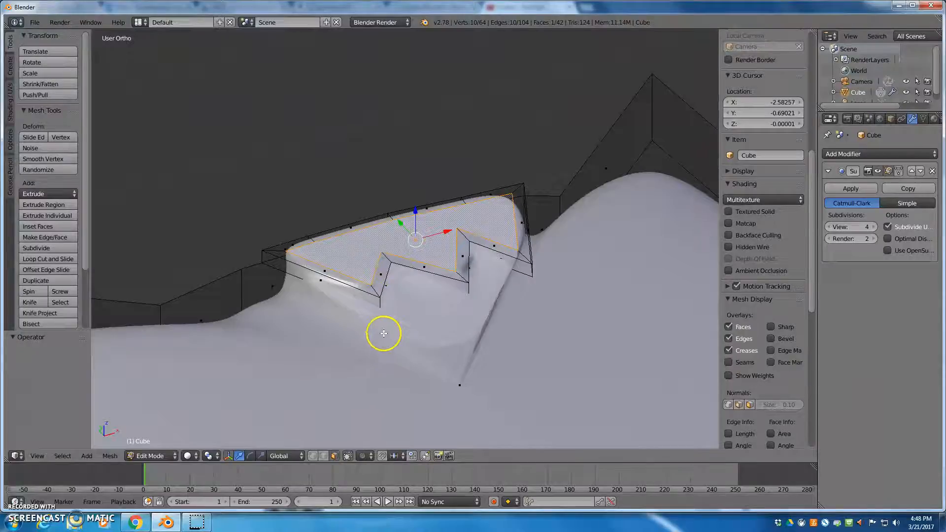
middle_drag(540, 312, 430, 340)
scroll(520, 376, down, 2)
scroll(520, 376, down, 1)
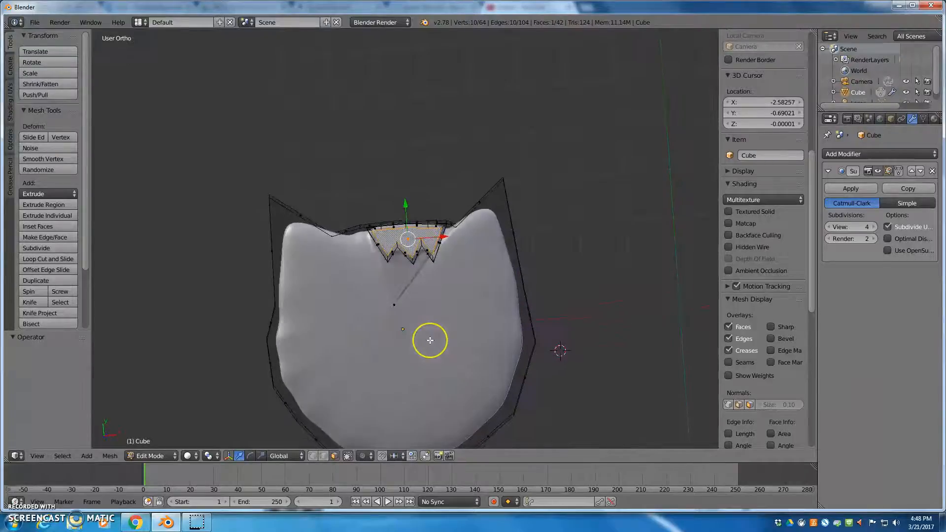
click(40, 301)
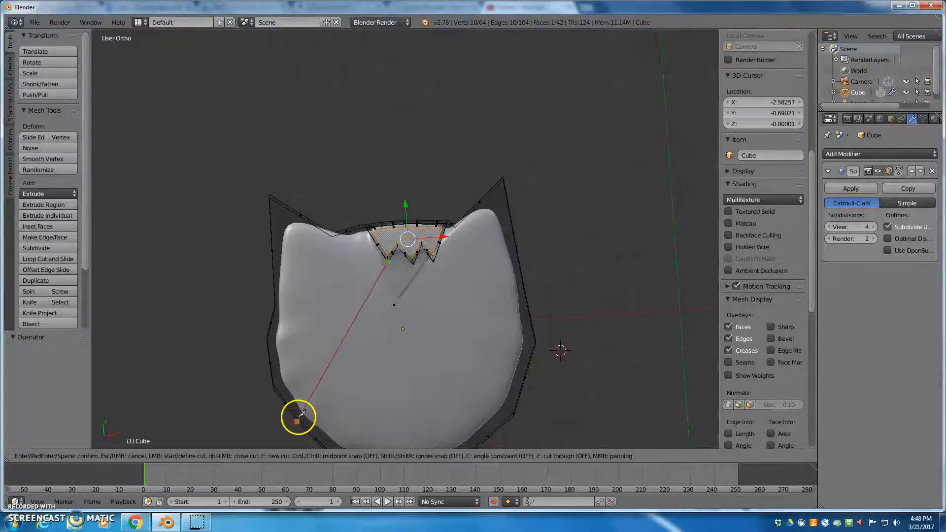
click(297, 420)
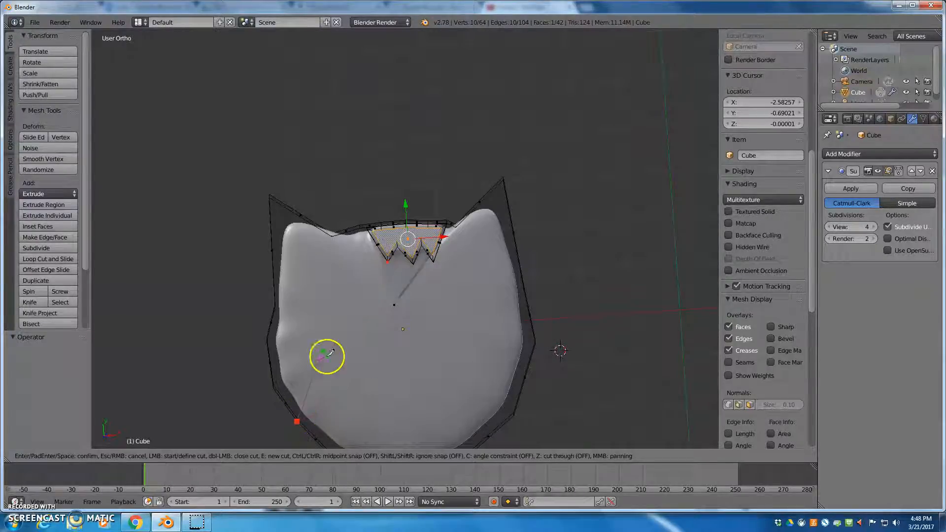
key(Escape)
Knife-cut the head's top face from the forehead stripe's left tip to the lower-left cheek corner and select the face right of the cut.
middle_drag(392, 280, 420, 255)
middle_drag(543, 357, 570, 306)
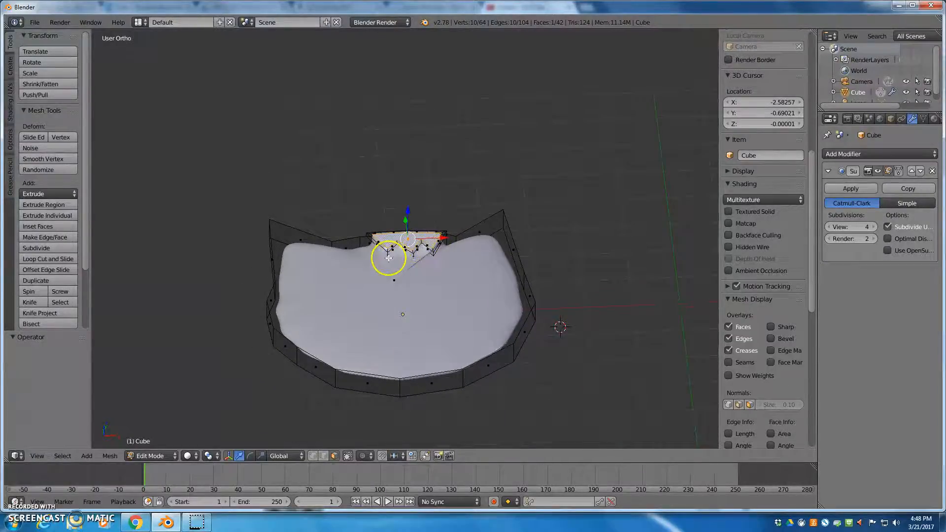
key(k)
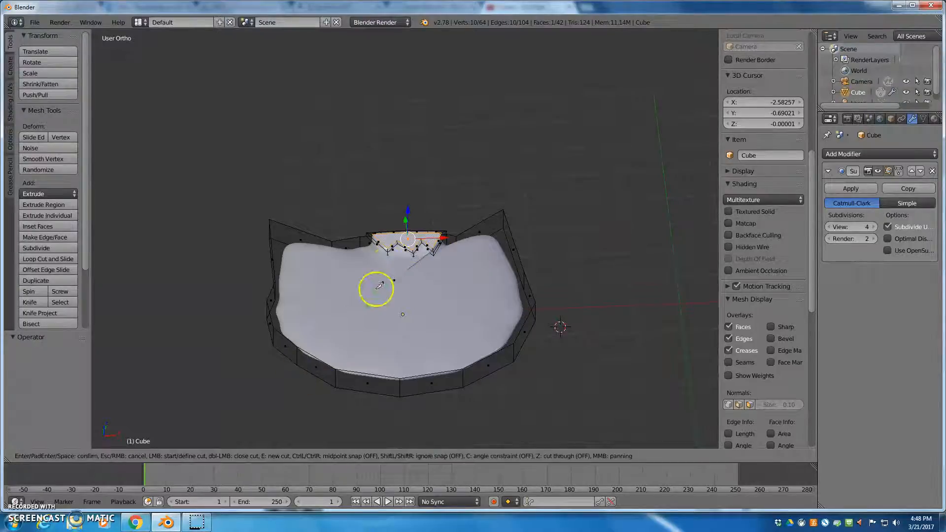
click(388, 254)
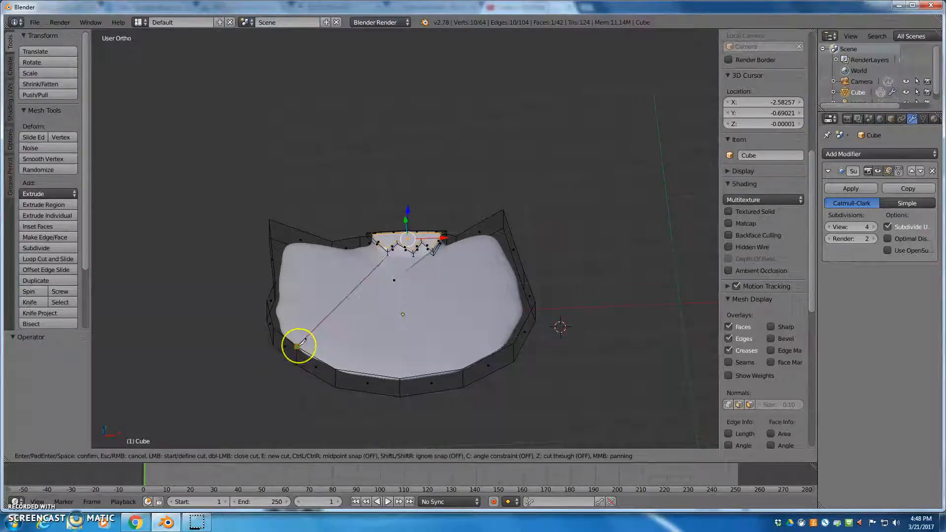
key(Return)
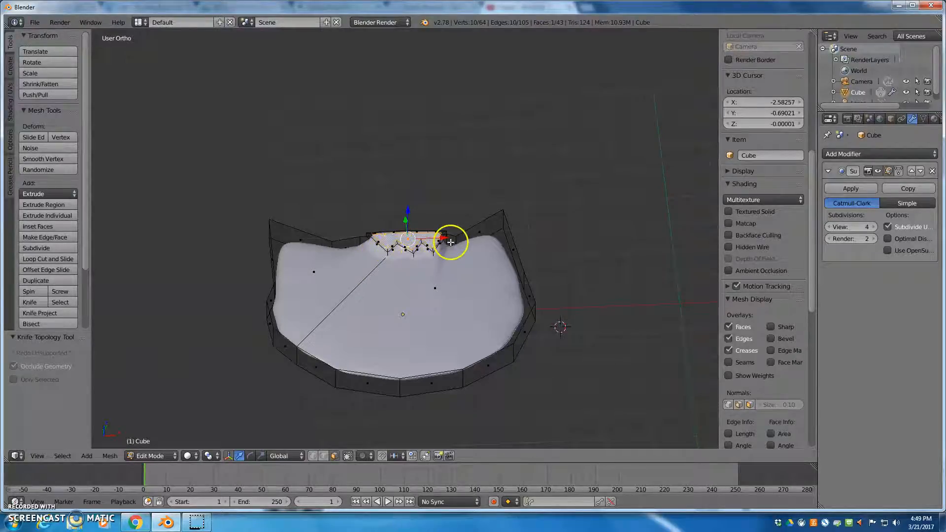
right_click(413, 258)
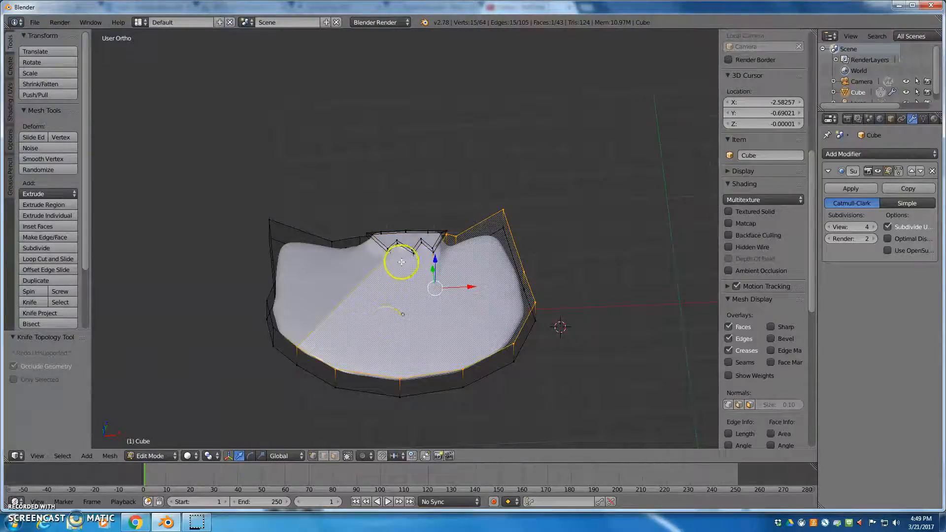
Knife-cut the head's top face from the forehead stripe's middle tip straight down to the chin's center vertex.
right_click(413, 256)
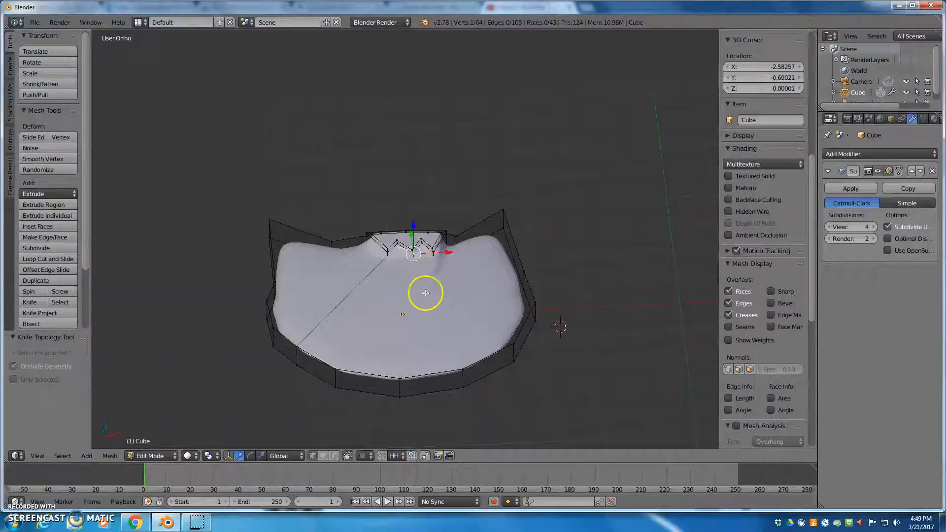
key(k)
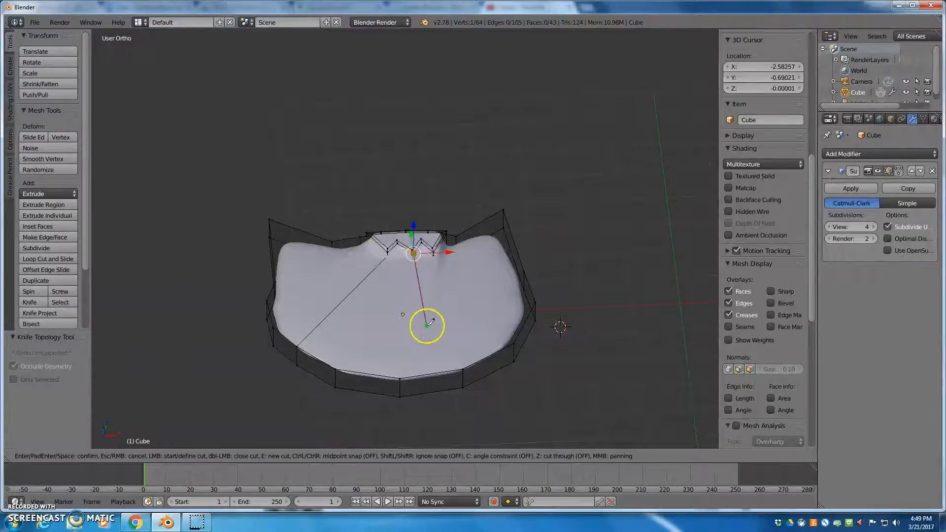
click(400, 378)
key(Return)
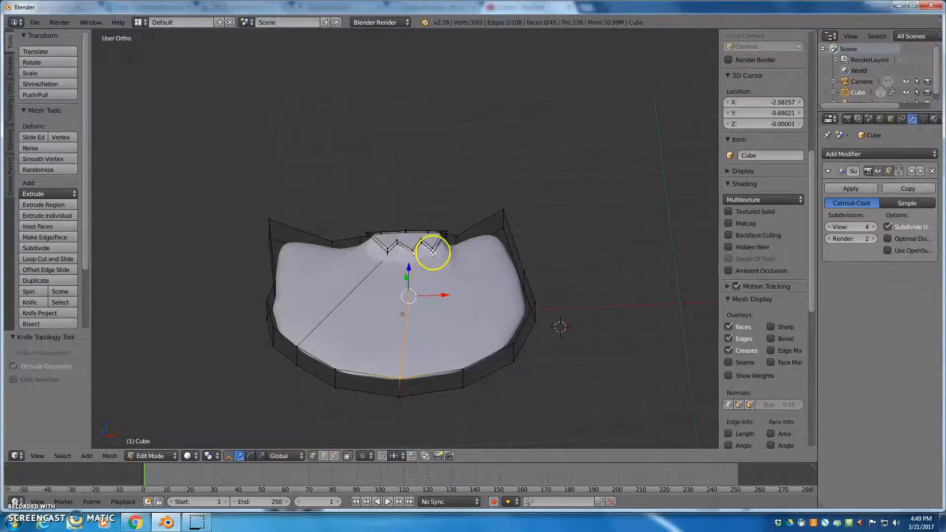
Knife-cut the head's top face from the forehead stripe's right tip to the lower-right cheek corner.
right_click(432, 252)
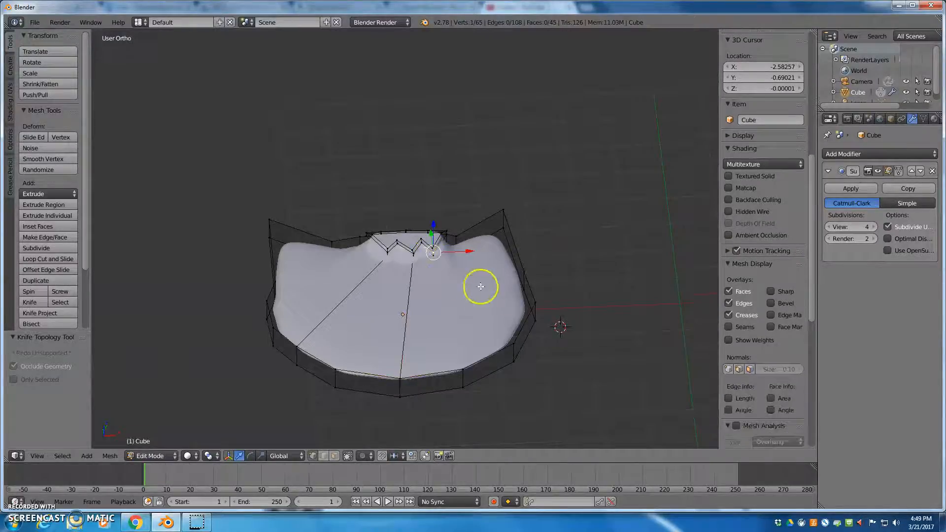
key(k)
click(432, 252)
click(513, 342)
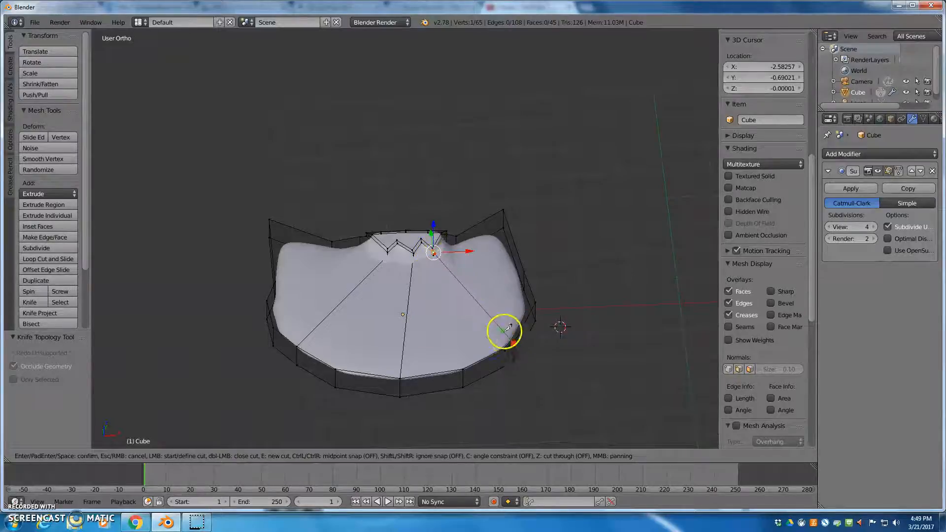
key(Return)
Select the large face on the head's underside, inset it by about 0.143, and inspect the smoothed rim.
middle_drag(492, 312, 460, 317)
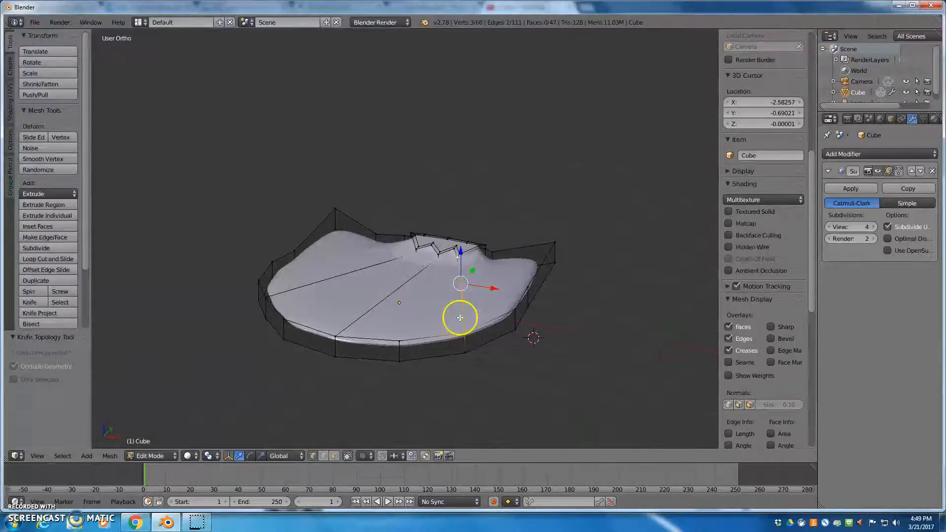
scroll(460, 332, down, 2)
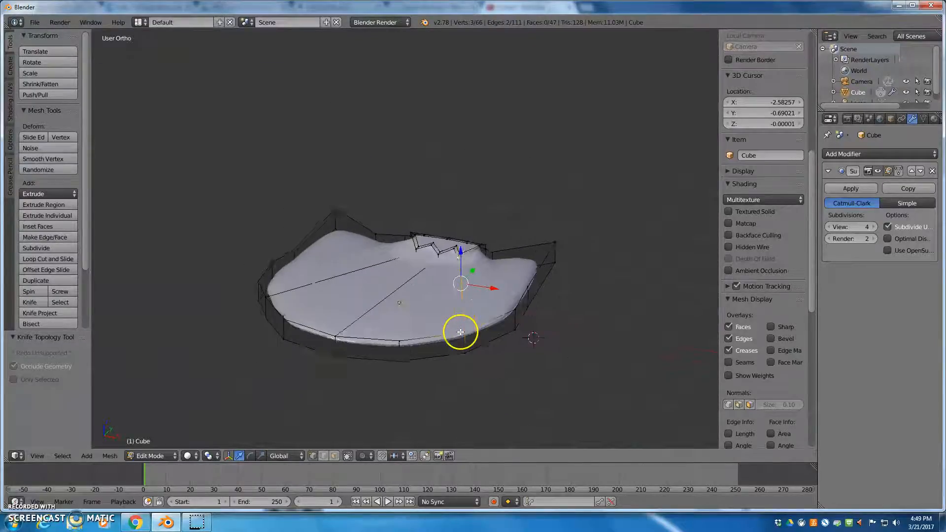
middle_drag(363, 353, 376, 275)
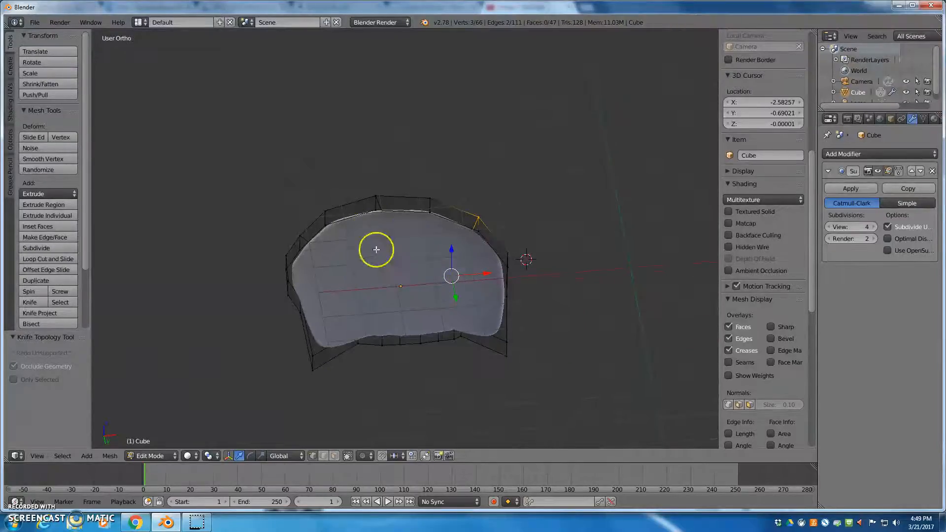
mouse_move(338, 249)
middle_down()
mouse_move(354, 299)
mouse_move(346, 252)
middle_up()
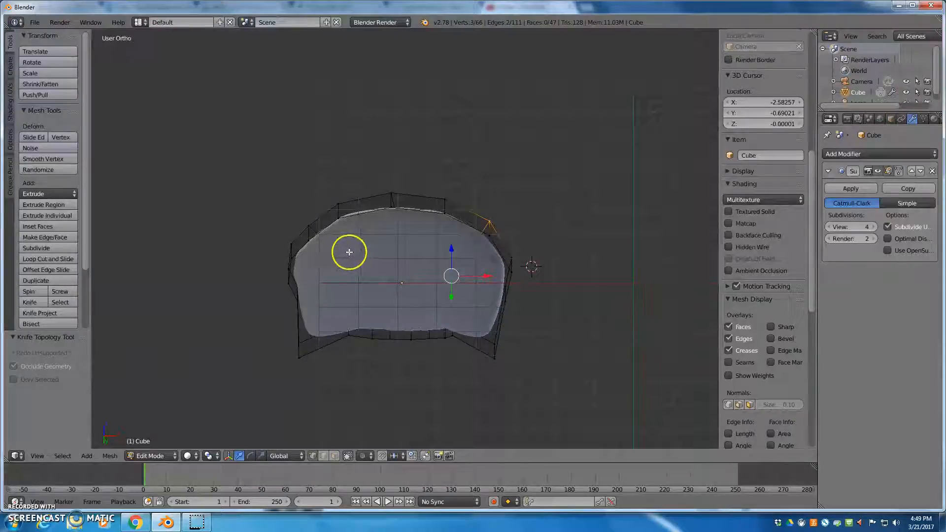
click(334, 456)
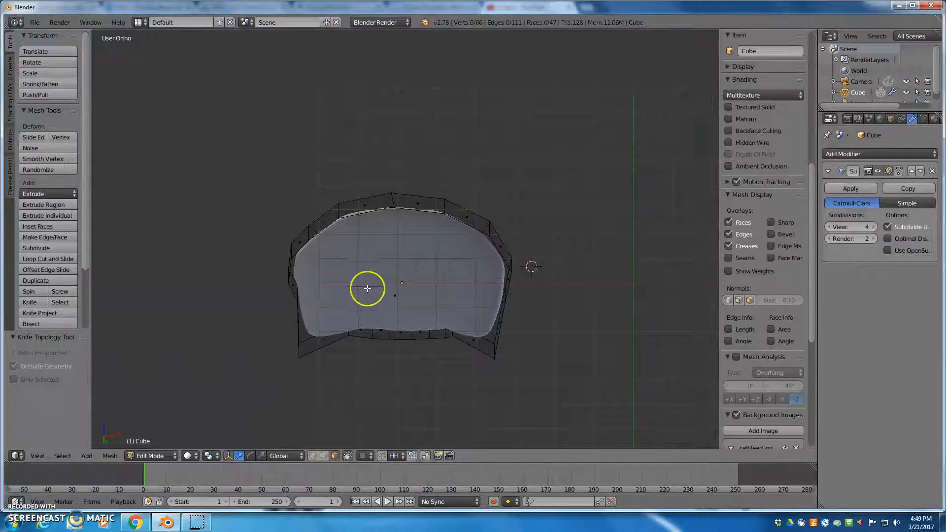
right_click(368, 285)
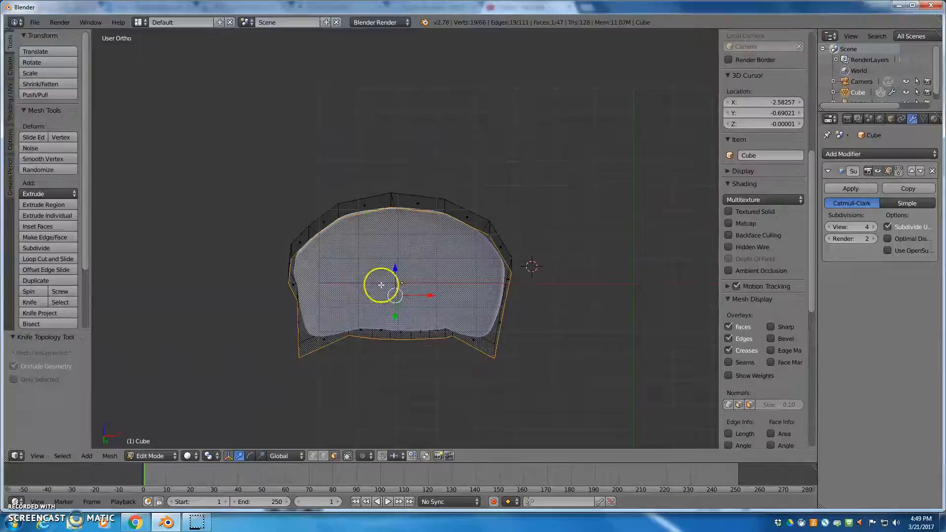
key(i)
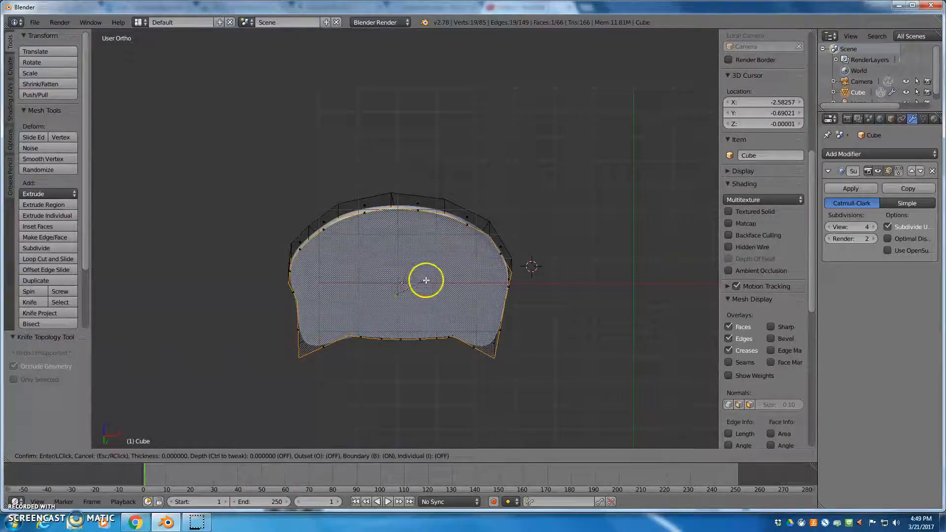
click(398, 293)
middle_drag(389, 290, 297, 297)
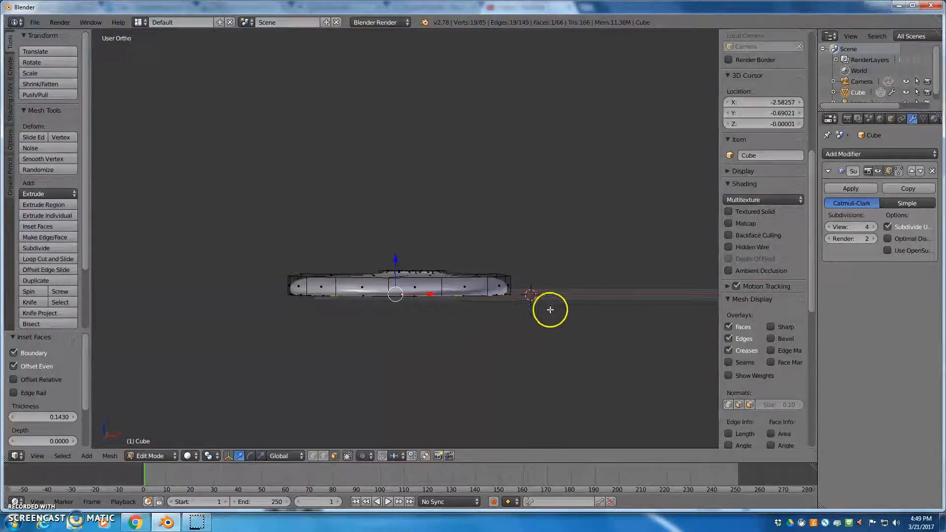
middle_drag(550, 309, 540, 352)
scroll(539, 356, down, 2)
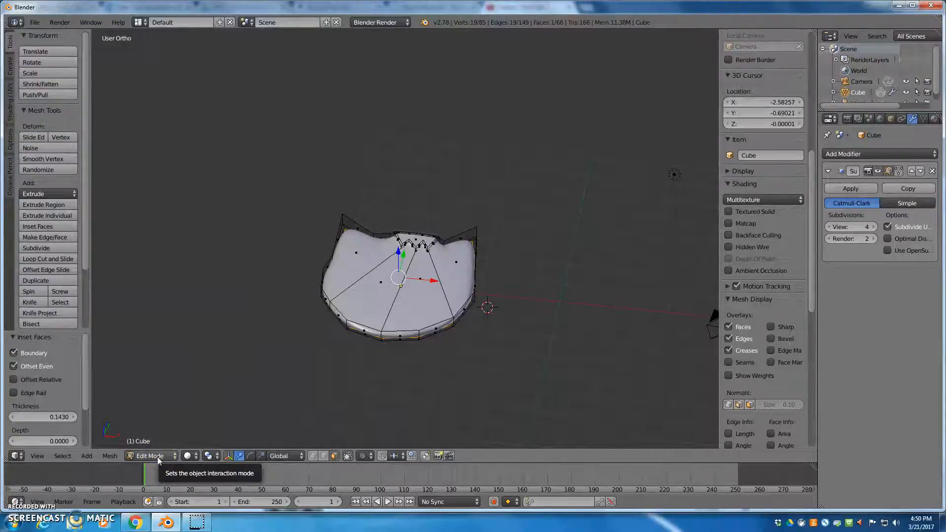
Return the head to Object Mode and add a text object at the 3D cursor beside it.
click(91, 457)
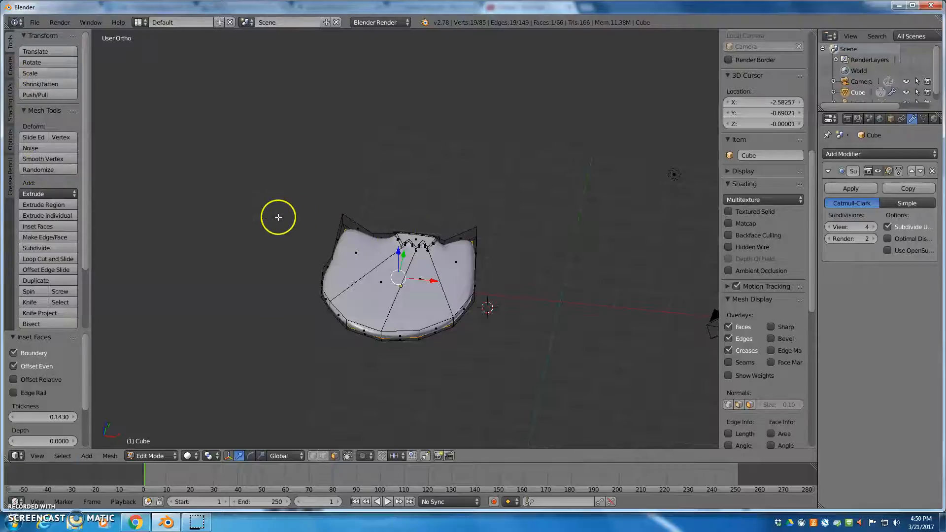
key(Tab)
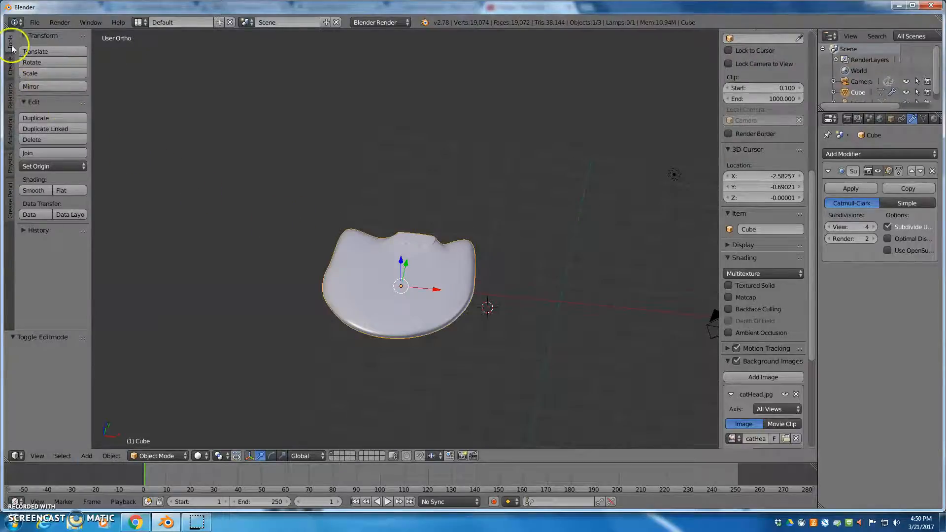
click(9, 64)
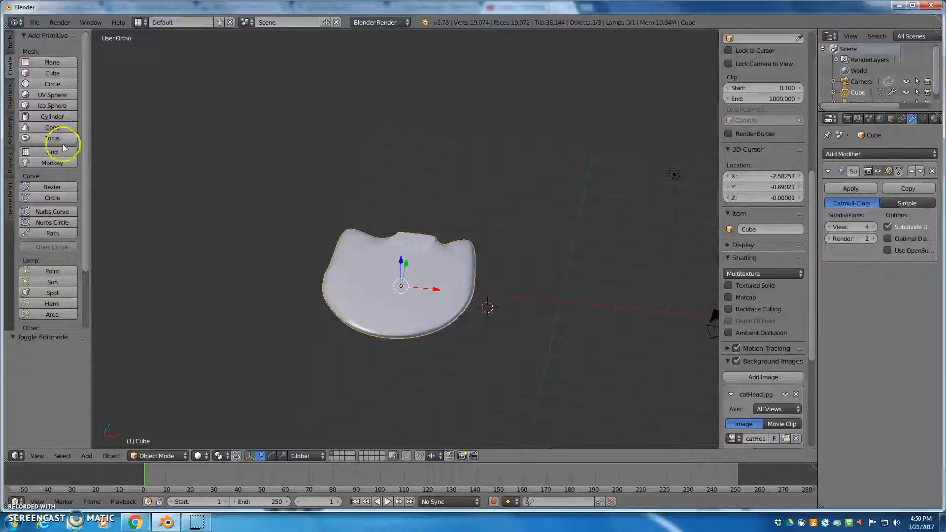
scroll(44, 232, down, 3)
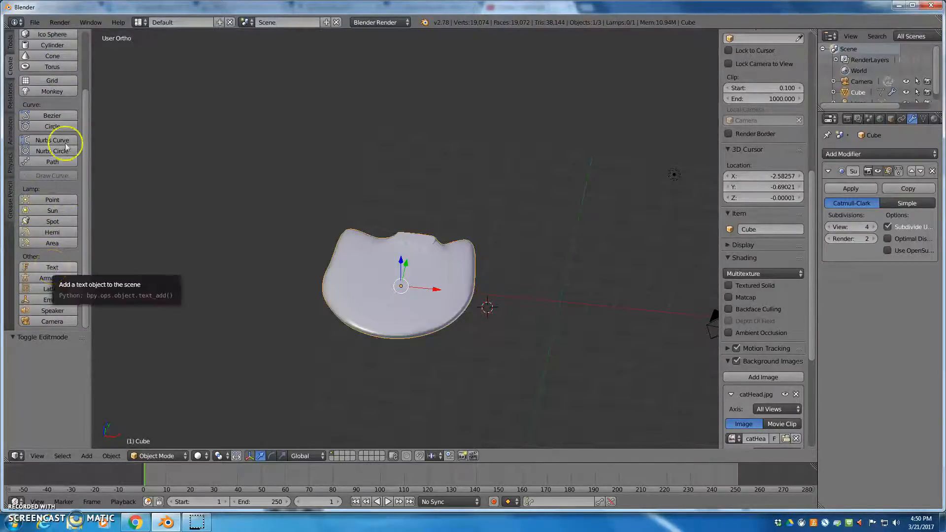
click(49, 269)
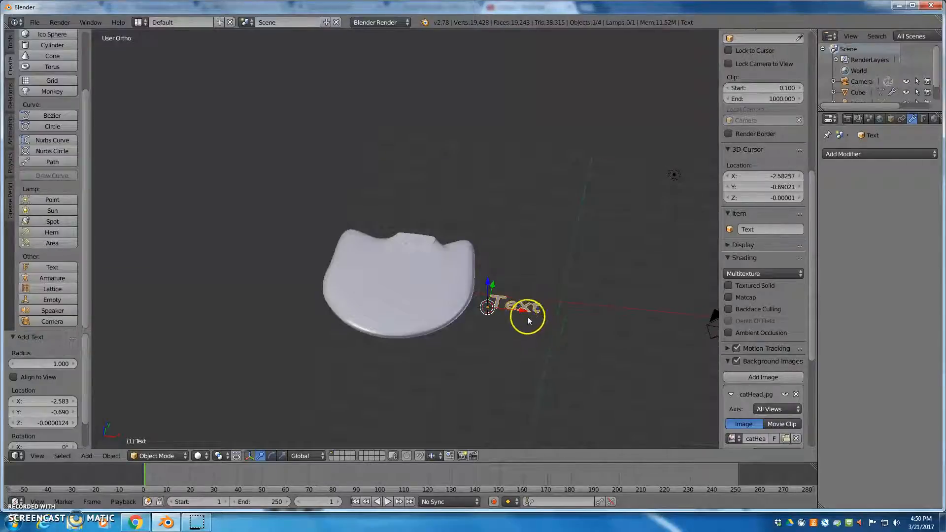
Replace the new text object's placeholder wording with "CAT".
key(Tab)
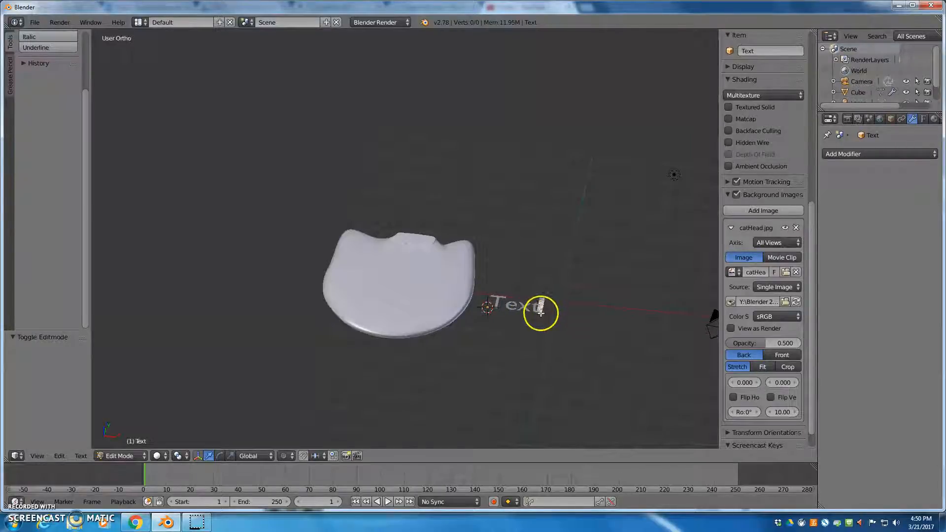
key(BackSpace)
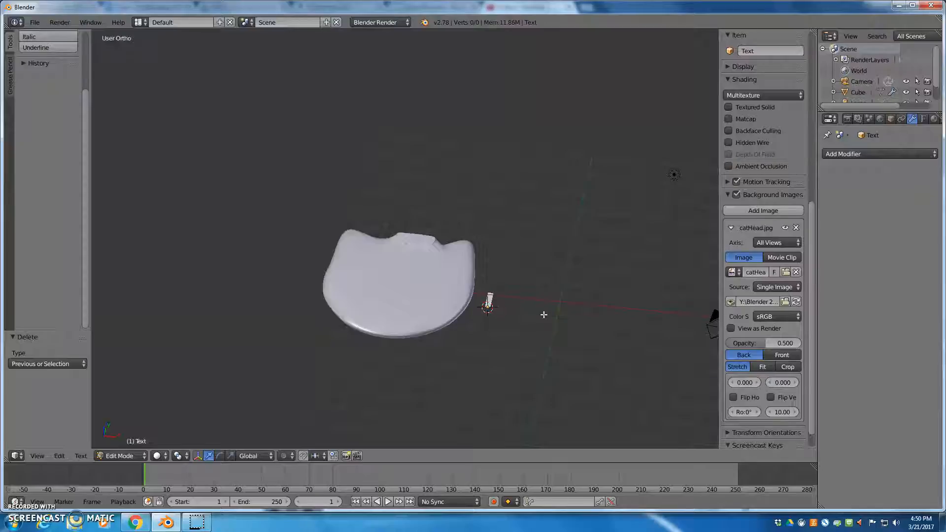
text(CAT)
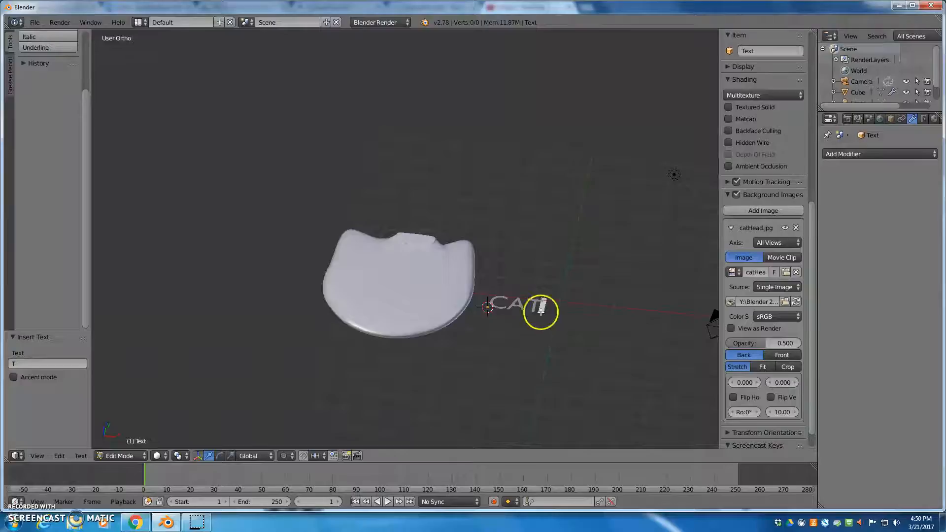
middle_drag(557, 344, 528, 301)
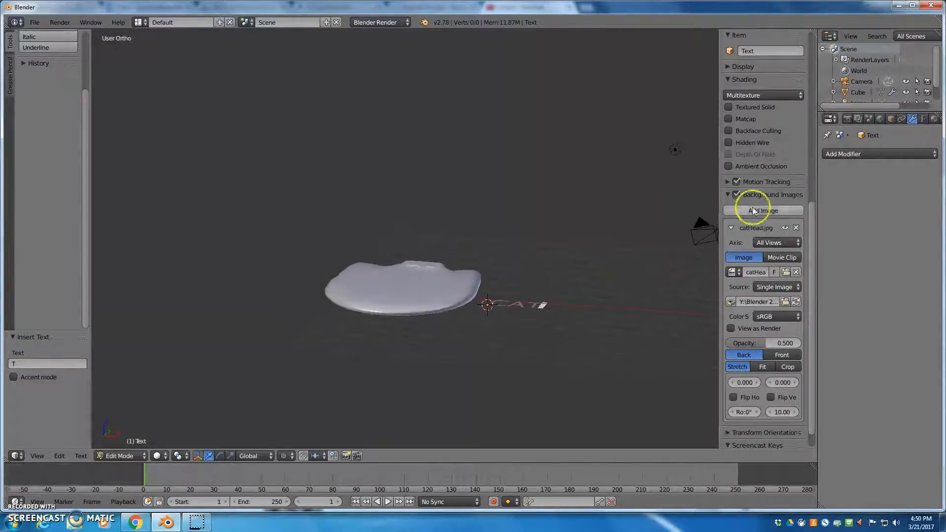
Collapse the viewport's properties sidebar and show the text's object data settings in a widened Properties editor.
drag(717, 186, 815, 190)
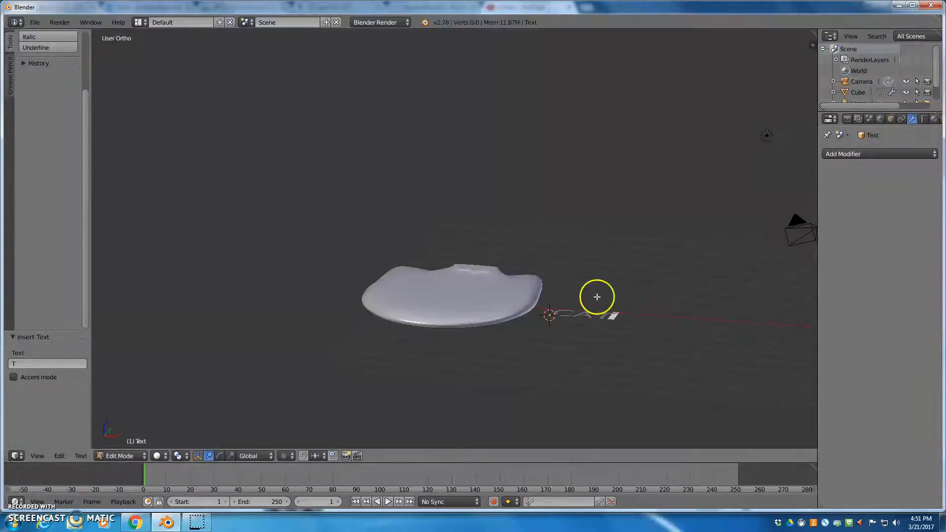
key(Tab)
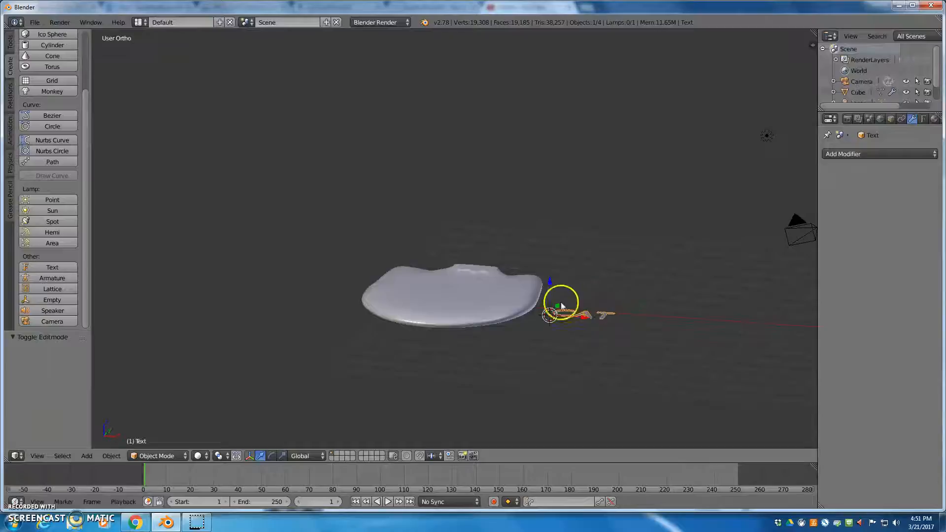
key(Tab)
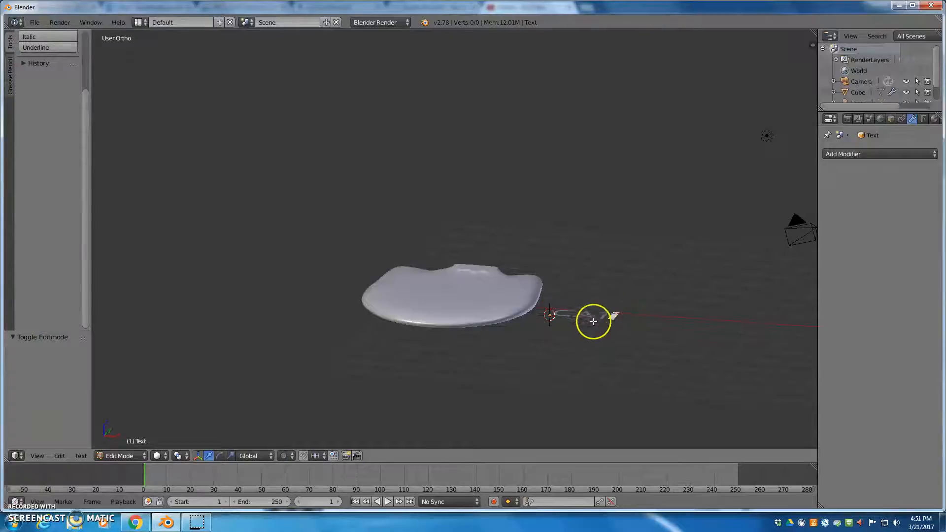
click(924, 123)
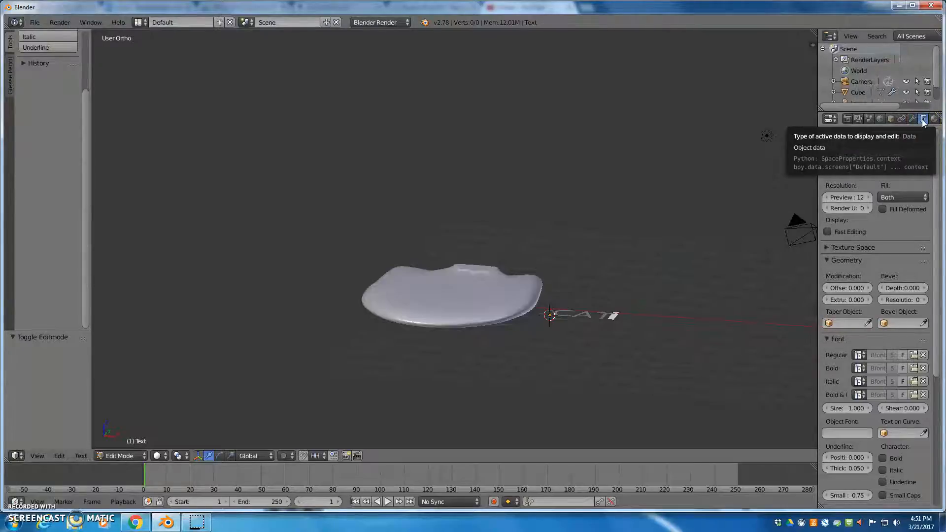
click(875, 159)
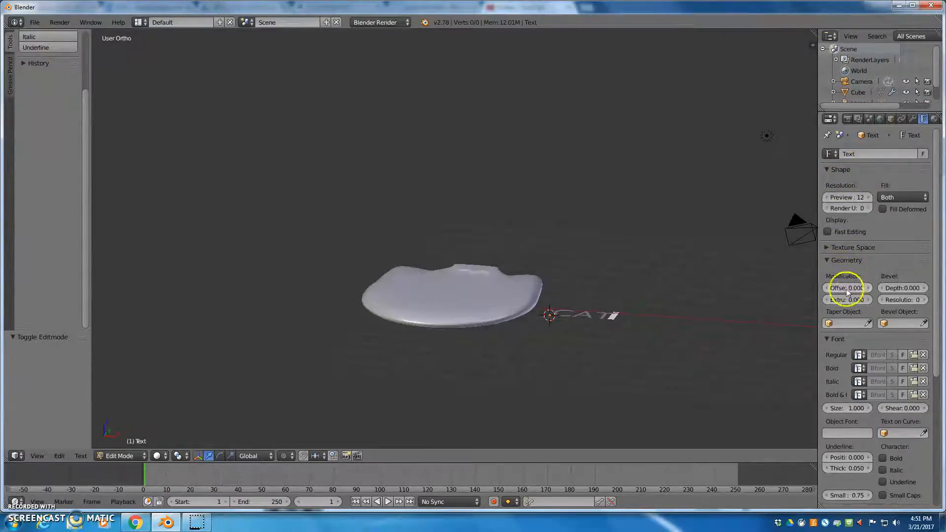
drag(818, 297, 772, 297)
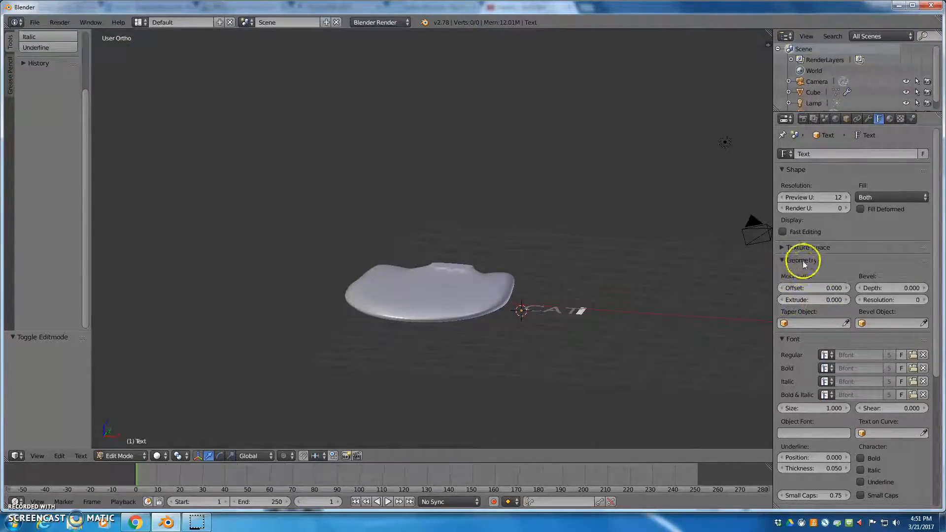
Extrude the CAT text, trying depths of 0.060 and 0.354 before setting the extrusion to 0.055.
click(797, 300)
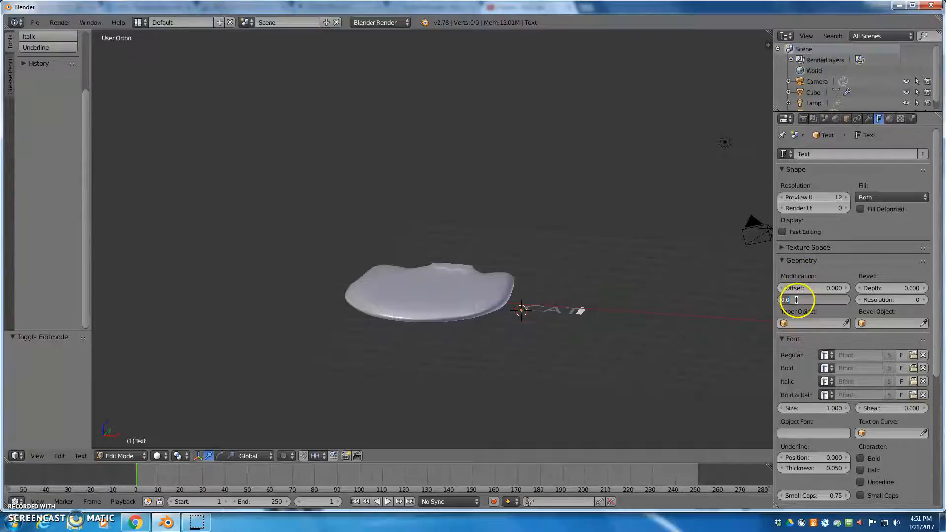
click(755, 299)
drag(787, 298, 818, 300)
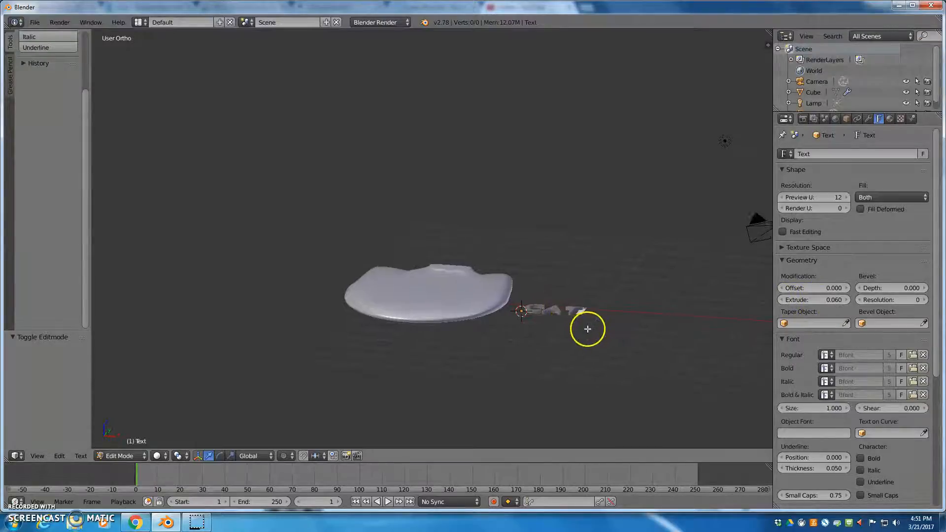
scroll(588, 328, up, 3)
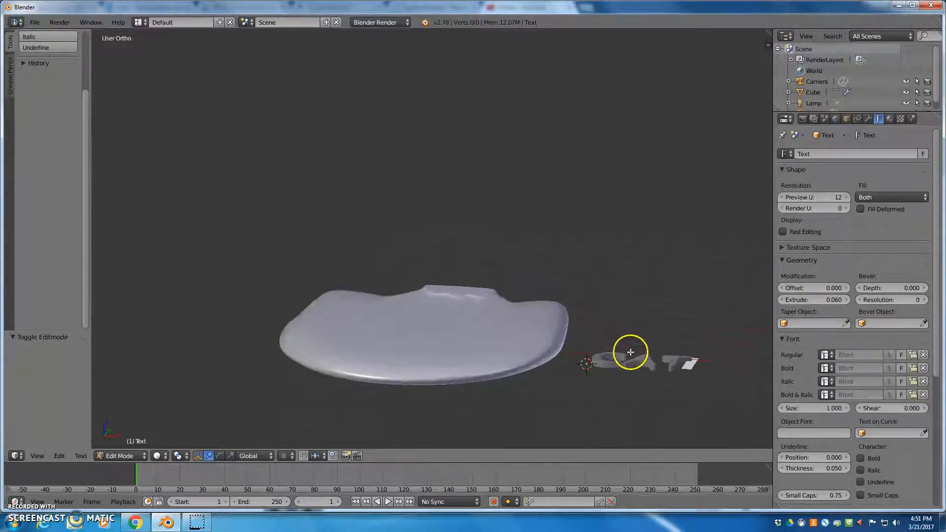
shift+middle_drag(630, 352, 460, 289)
scroll(460, 292, up, 3)
shift+middle_drag(566, 348, 485, 218)
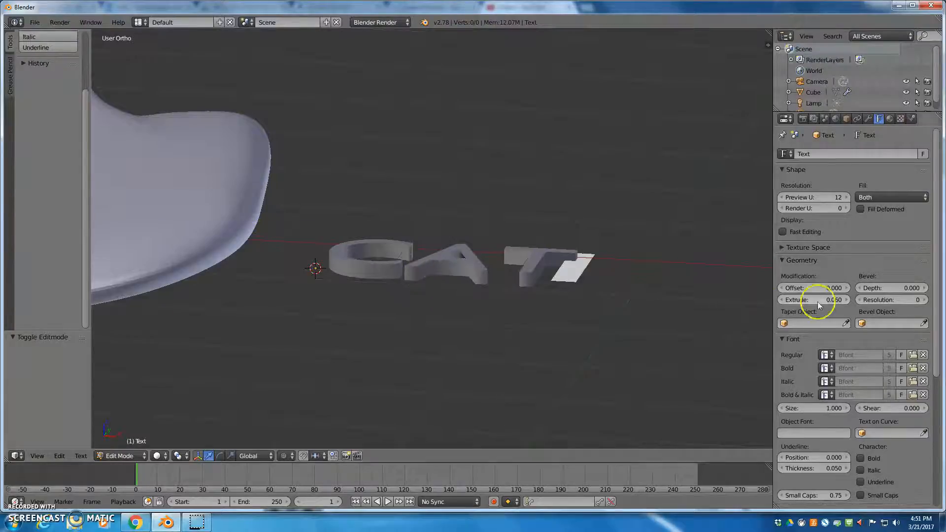
mouse_move(819, 298)
mouse_down()
mouse_move(934, 298)
mouse_move(813, 296)
mouse_up()
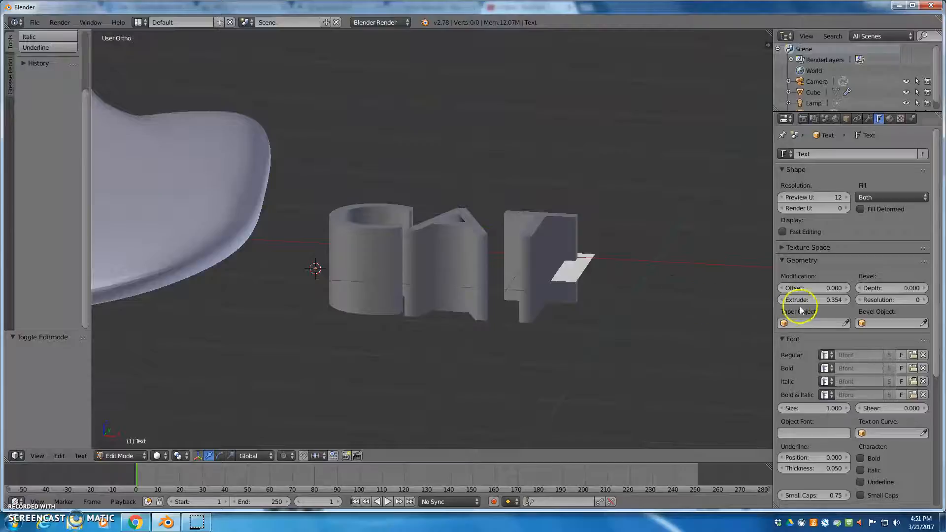
drag(841, 299, 690, 299)
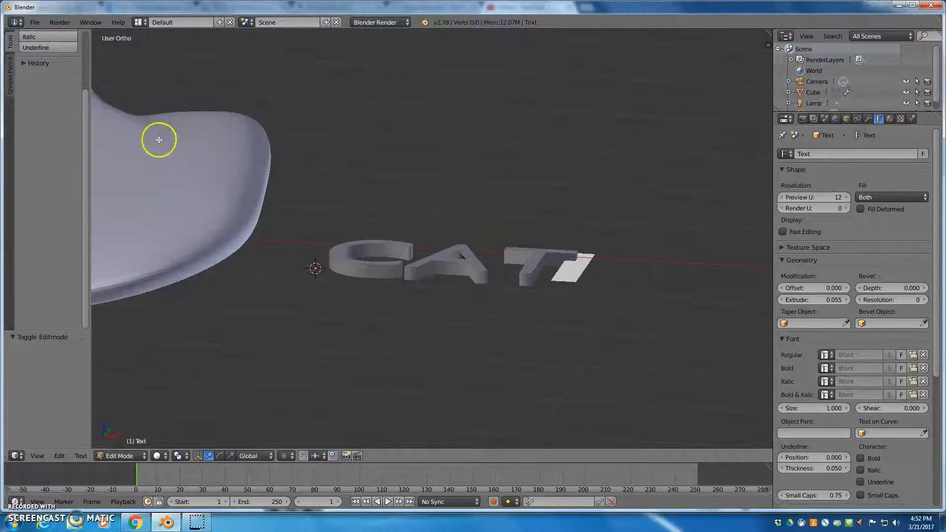
Set the CAT text's extrusion to 0.091 and browse to C:\Windows\Fonts for its regular font.
drag(804, 303, 755, 291)
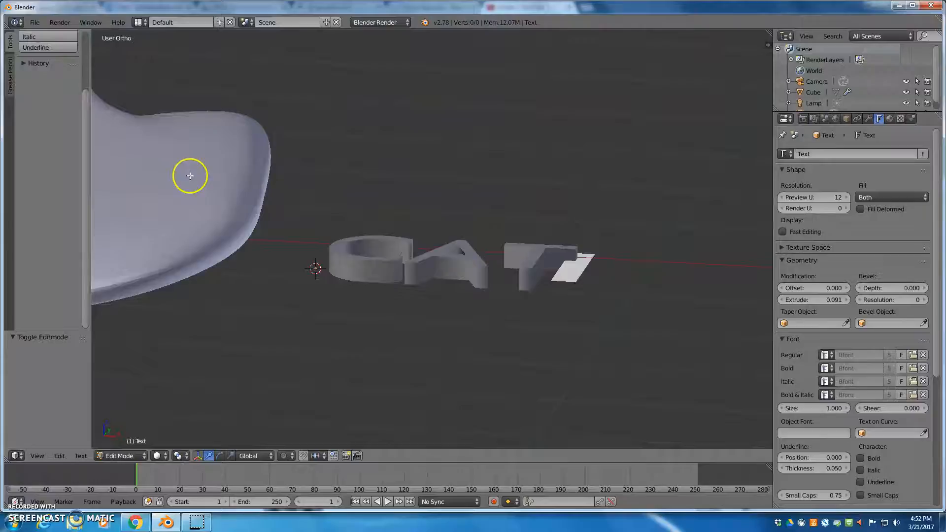
middle_drag(378, 228, 429, 247)
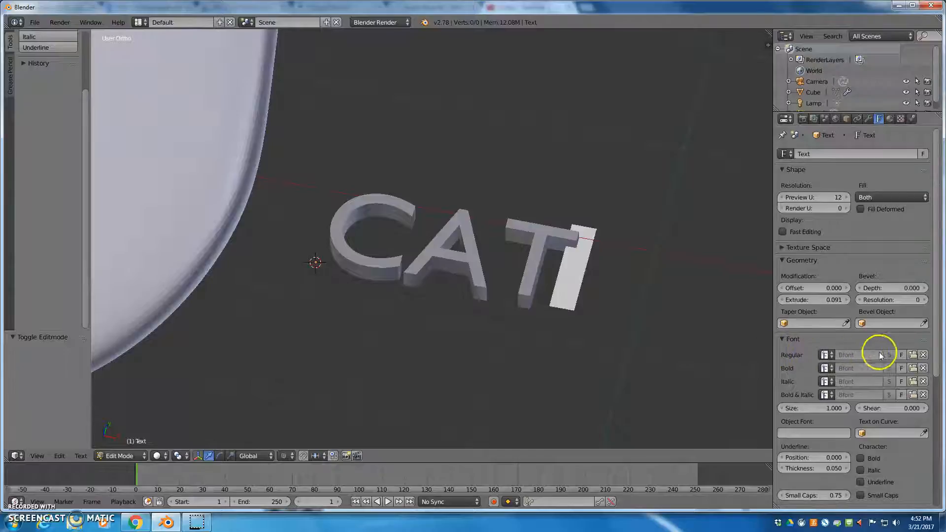
click(912, 355)
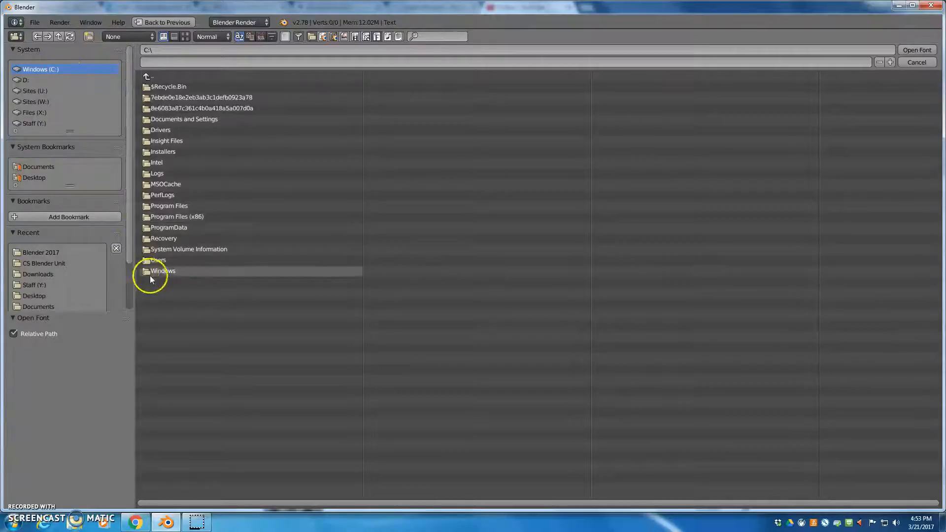
click(173, 272)
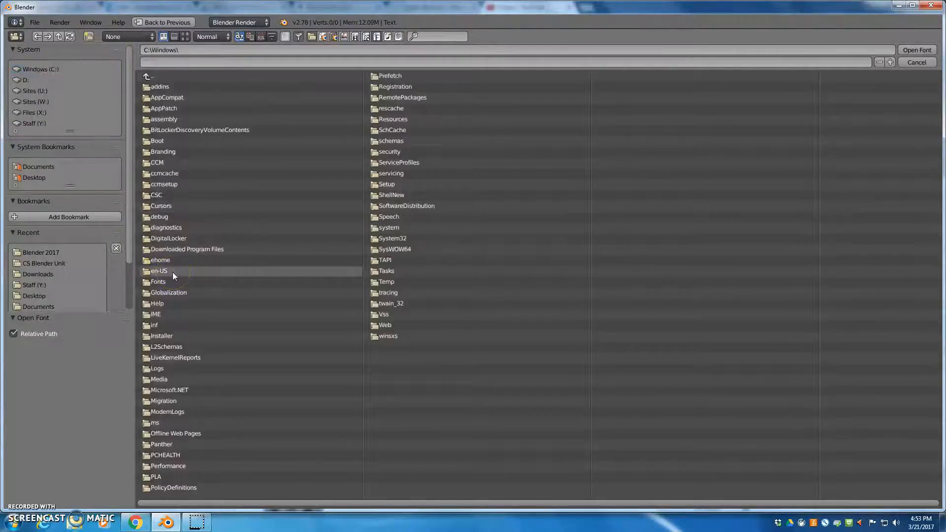
click(160, 282)
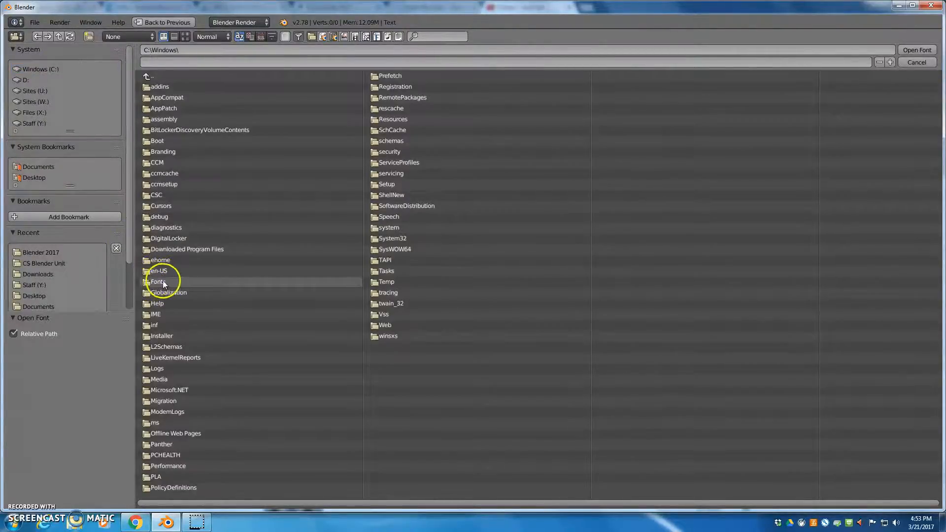
click(168, 283)
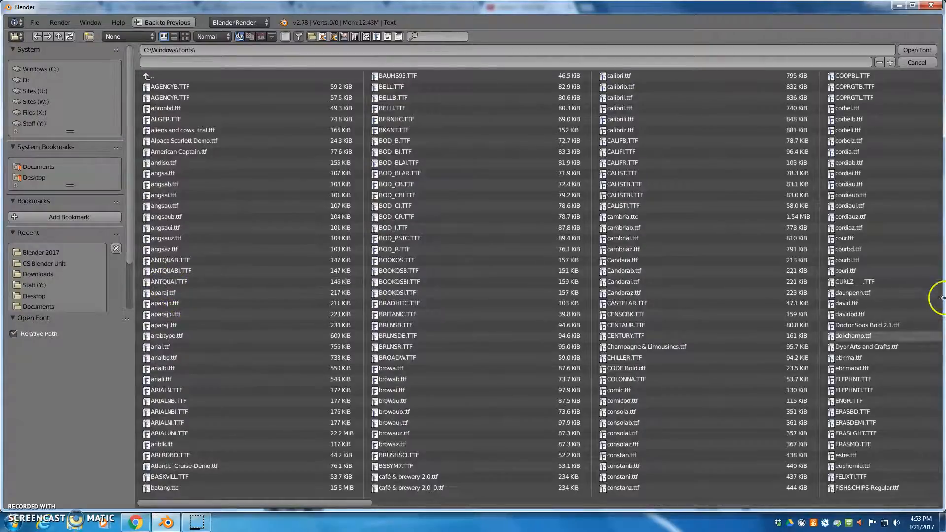
drag(363, 503, 310, 515)
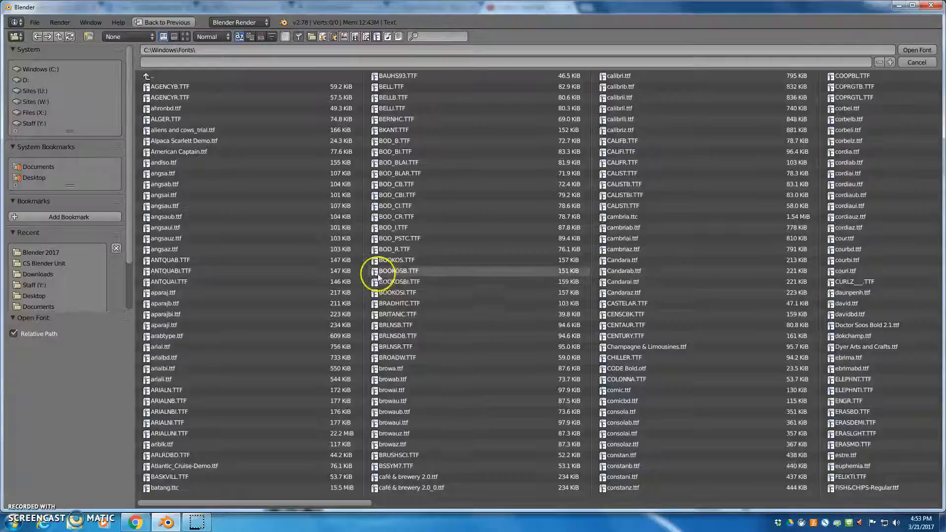
Switch to Chrome and open wordmark.it in a new tab.
click(138, 525)
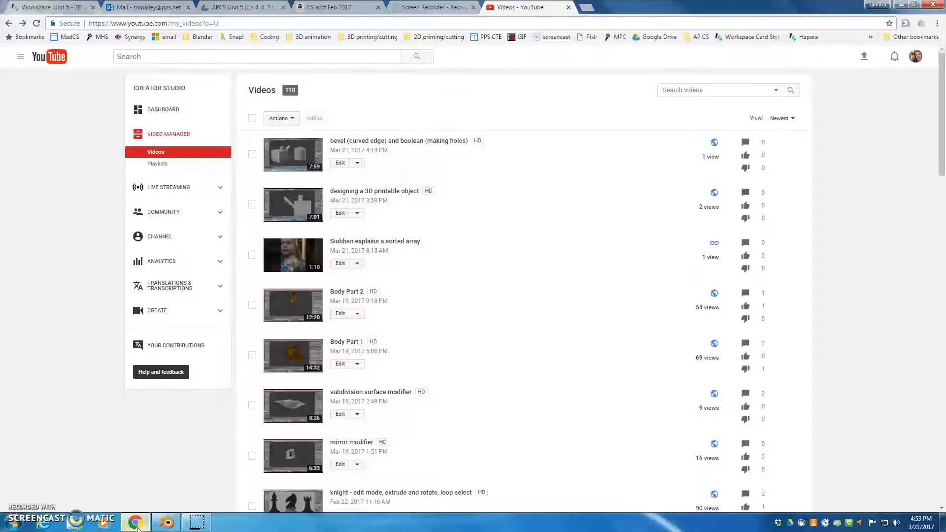
click(588, 9)
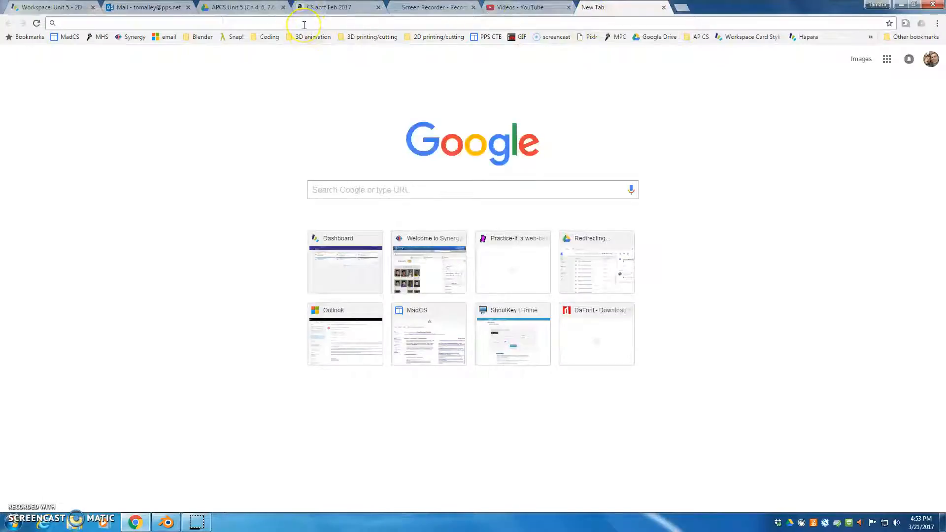
text(wordmark.it)
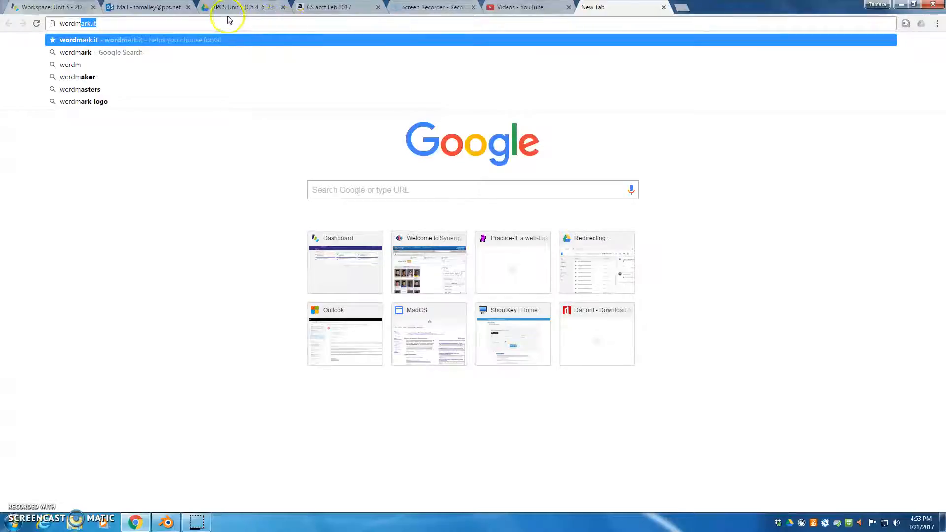
key(Right)
key(Return)
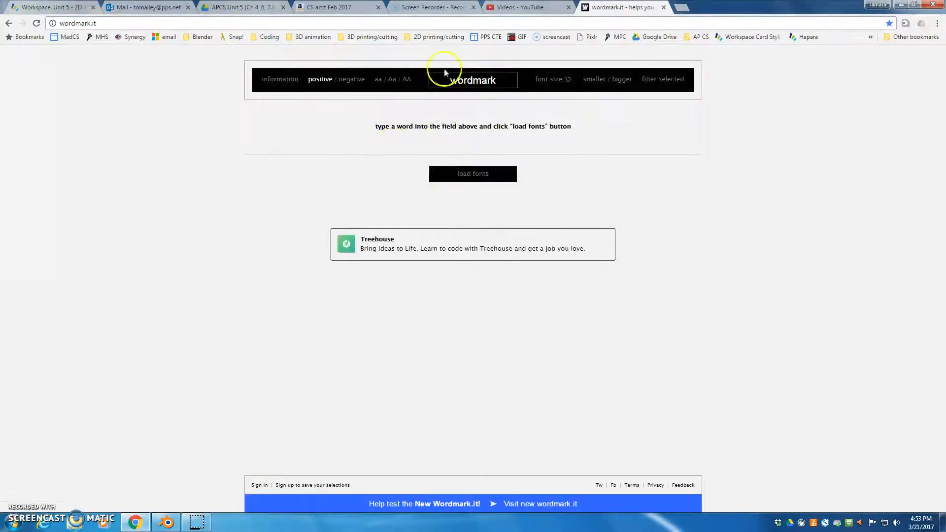
Load previews of the word CAT in the installed fonts and look through the samples for a suitable typeface.
click(499, 79)
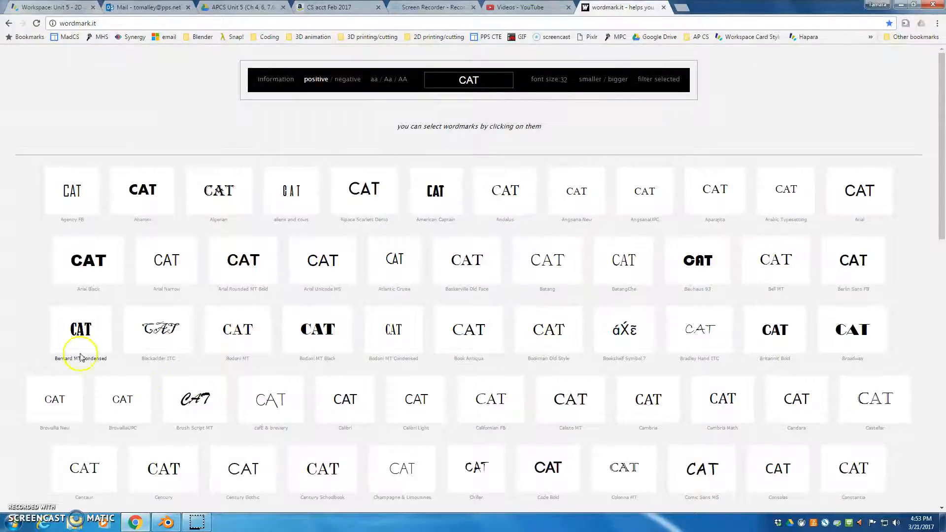
scroll(217, 367, down, 4)
scroll(226, 369, down, 6)
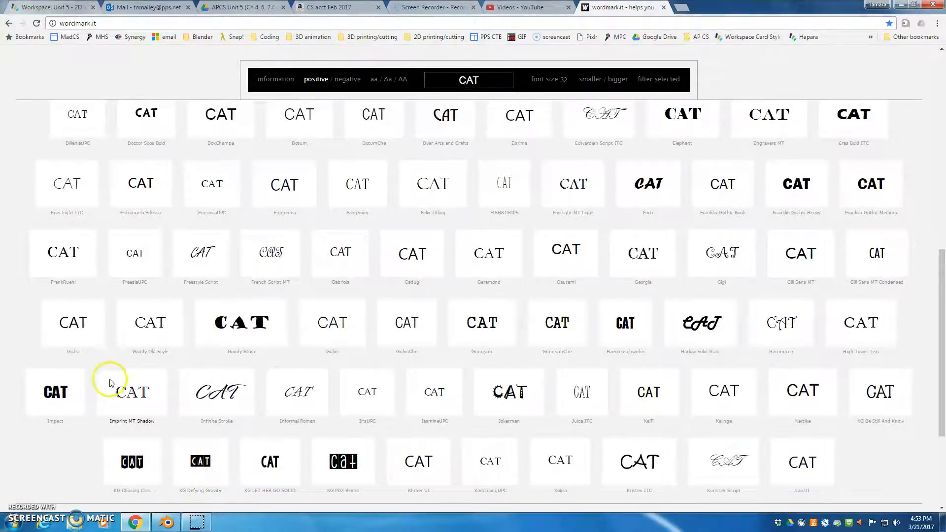
scroll(276, 322, up, 4)
scroll(163, 300, up, 6)
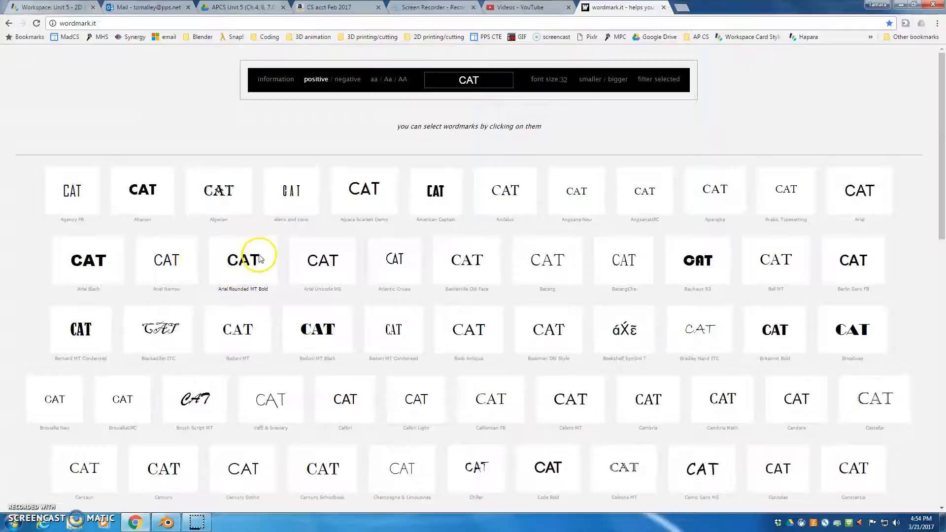
Switch back to Blender and load ARLRDBD.TTF as the CAT text's regular font.
click(167, 522)
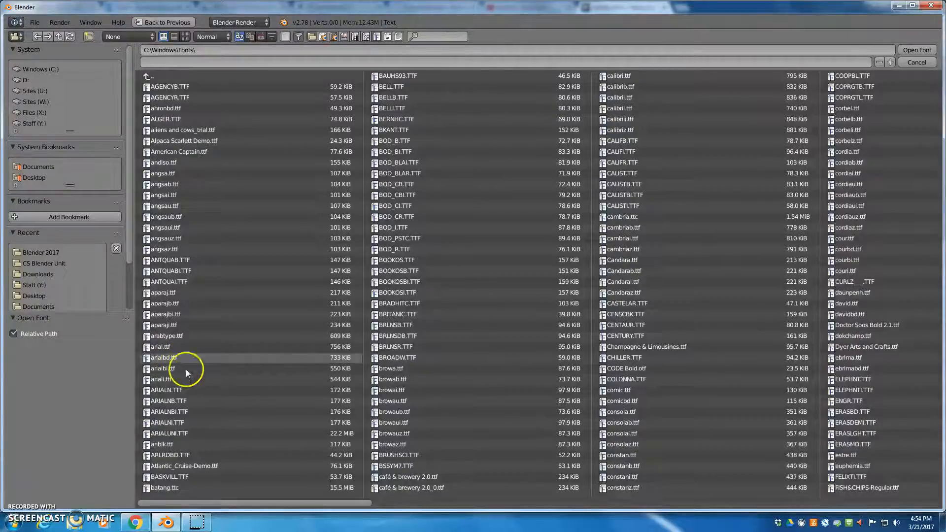
click(175, 456)
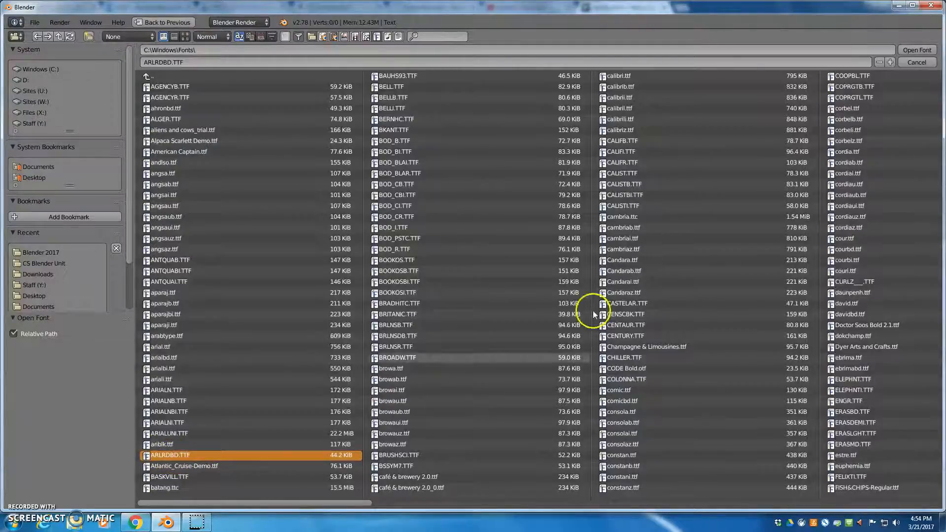
click(915, 50)
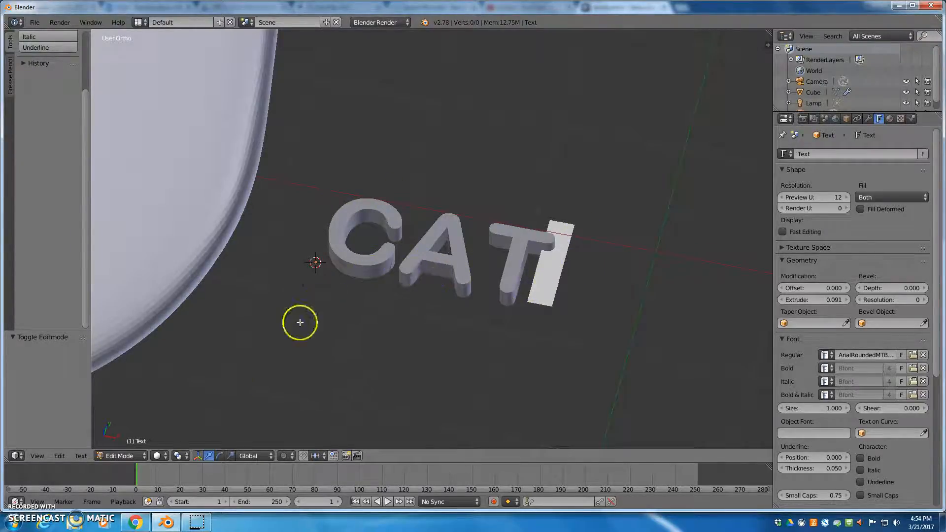
Return the CAT text to Object Mode and convert it from text to a mesh.
click(84, 456)
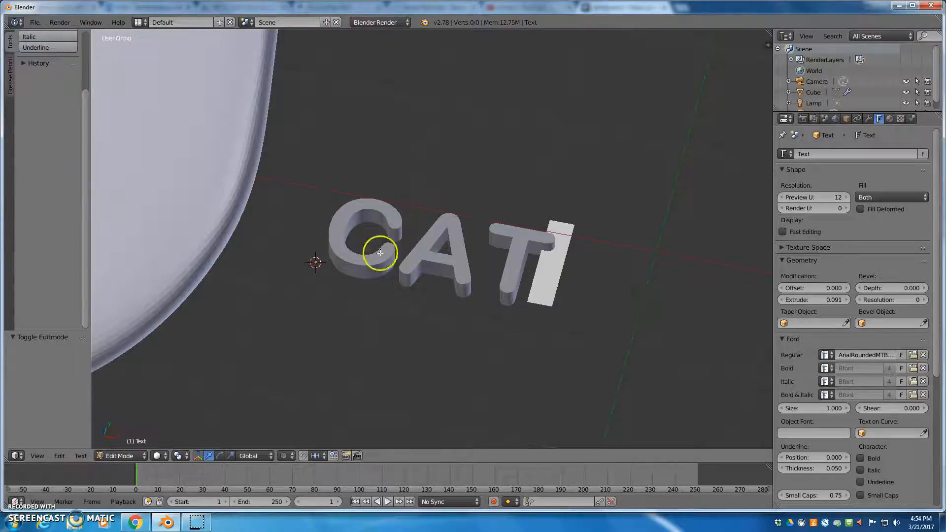
key(Tab)
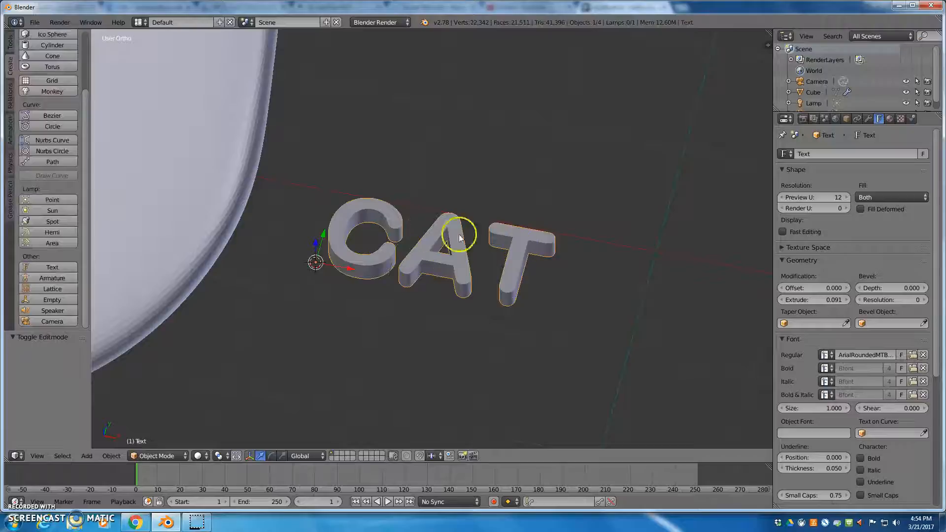
click(112, 457)
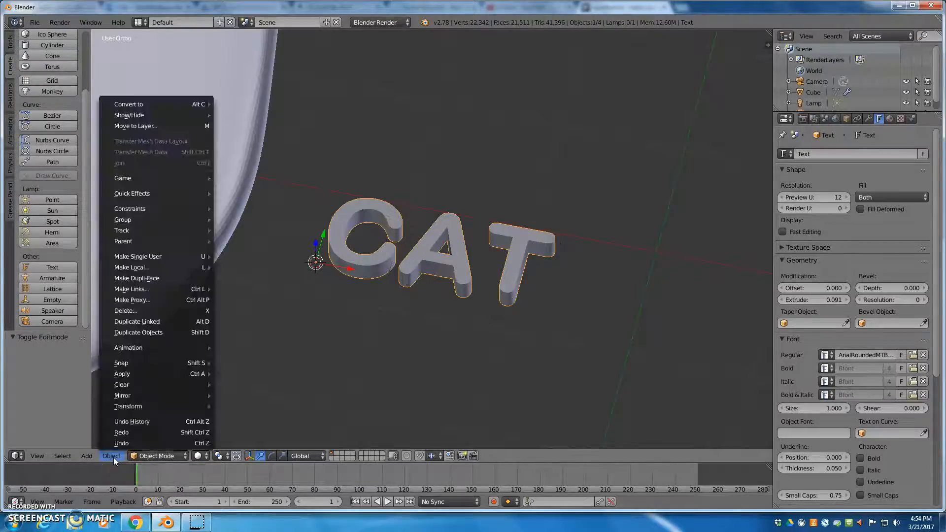
mouse_move(162, 103)
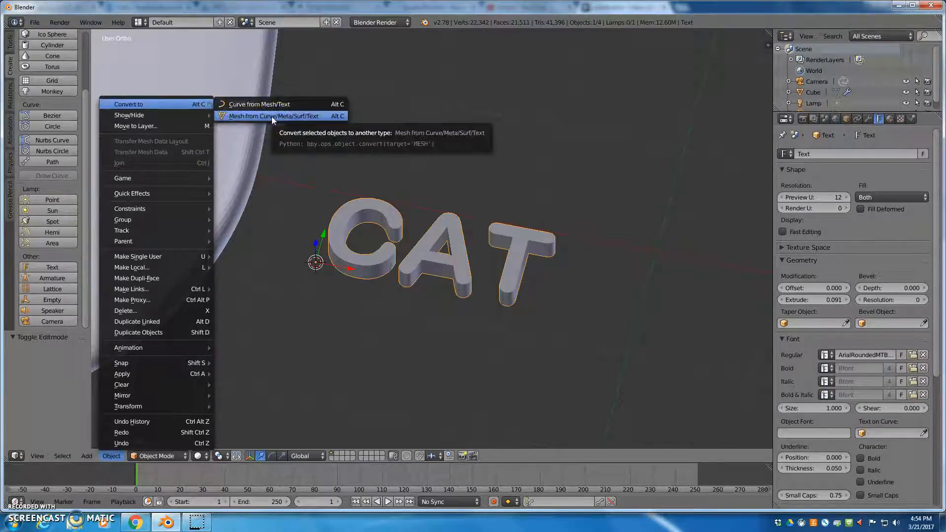
click(303, 116)
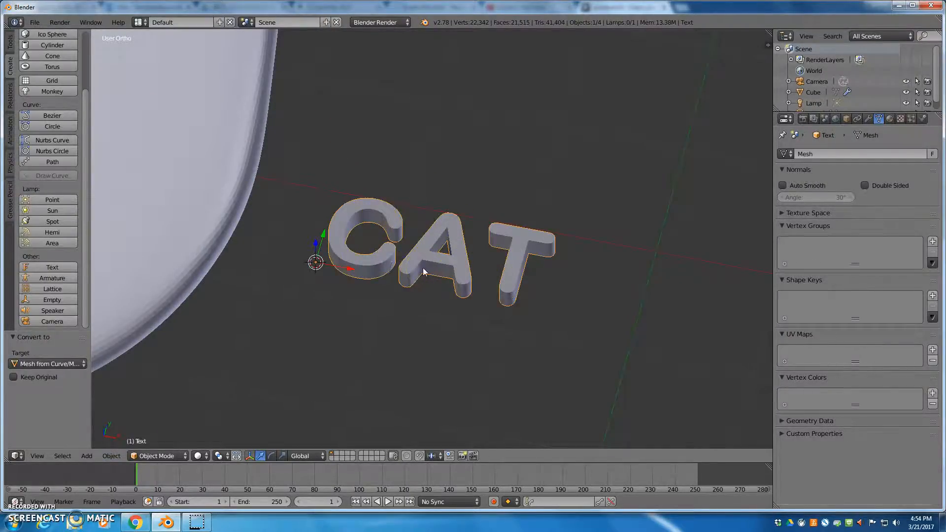
Inspect the converted CAT letters' mesh up close in Edit Mode and return to Object Mode.
key(Tab)
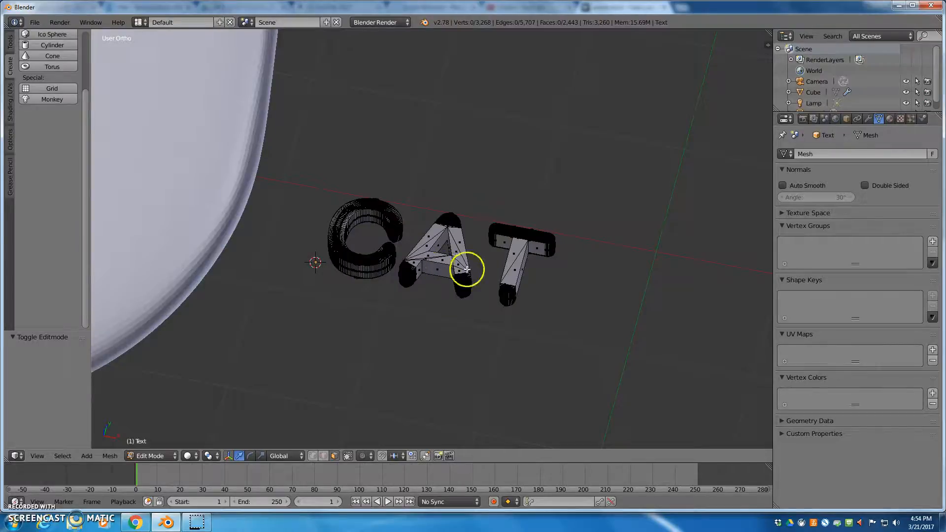
scroll(380, 262, up, 5)
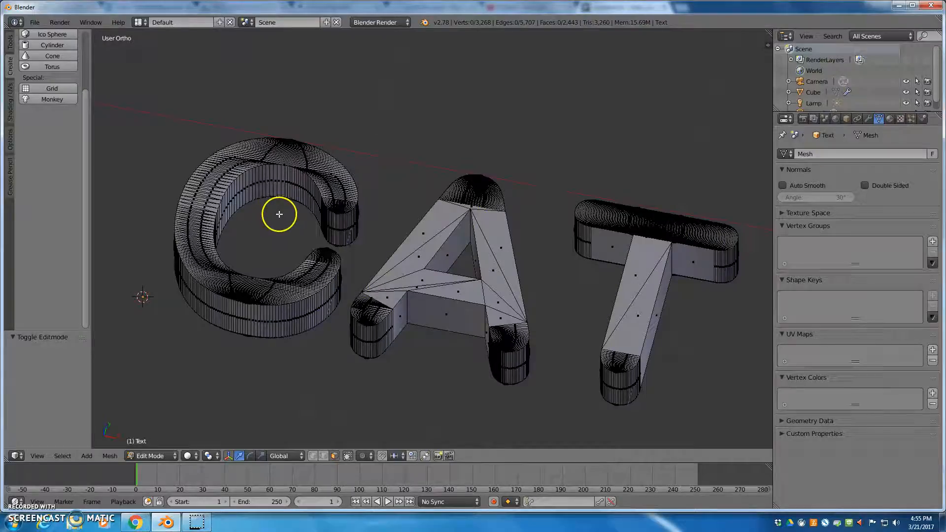
key(Tab)
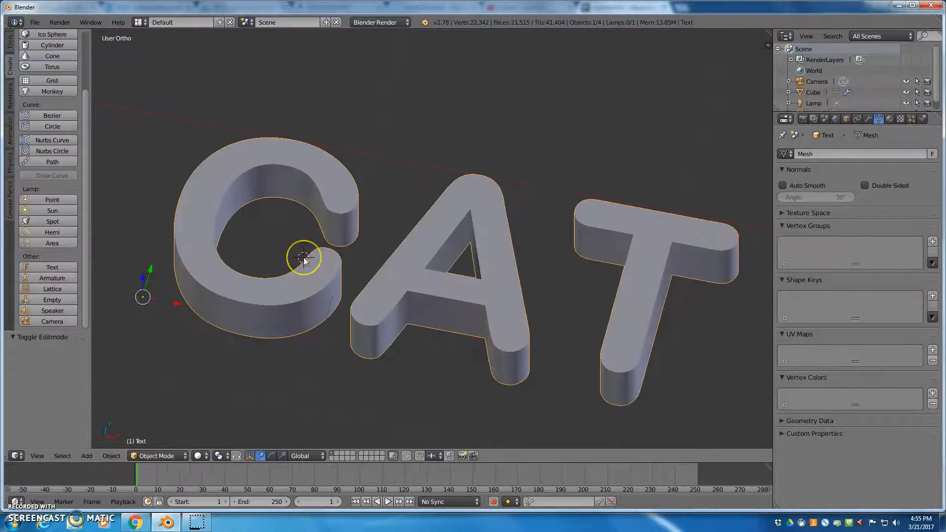
Move the CAT mesh over the cat head, finishing with a shift of -0.647 along X.
scroll(306, 257, down, 10)
drag(411, 253, 204, 172)
drag(240, 197, 203, 194)
Lower the CAT mesh toward the cat head's surface by 0.298 and a further 0.010 along Z.
middle_drag(246, 231, 267, 233)
middle_drag(219, 205, 376, 205)
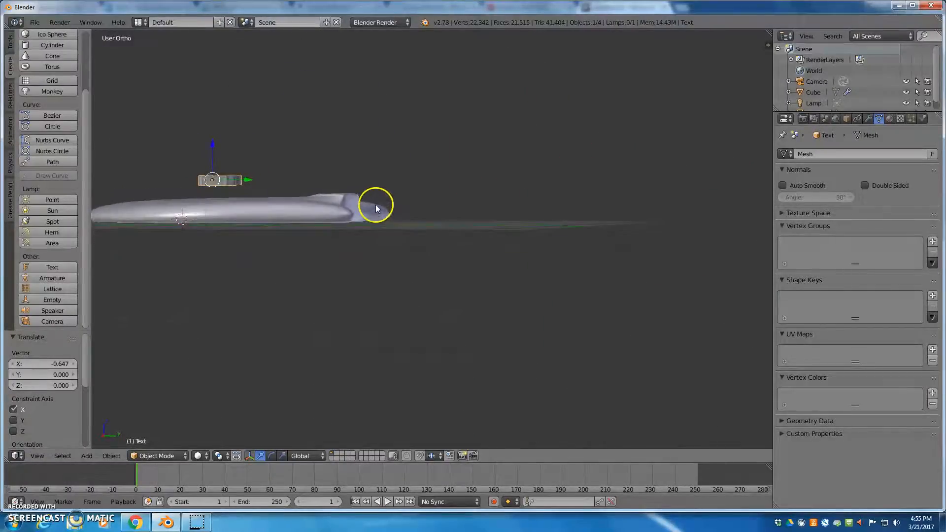
drag(211, 144, 213, 167)
middle_drag(213, 170, 245, 191)
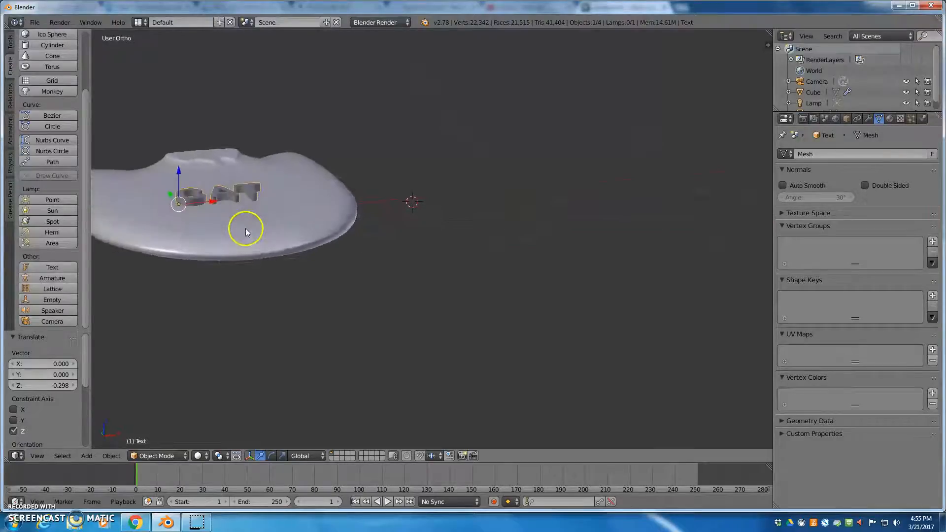
middle_drag(245, 229, 362, 295)
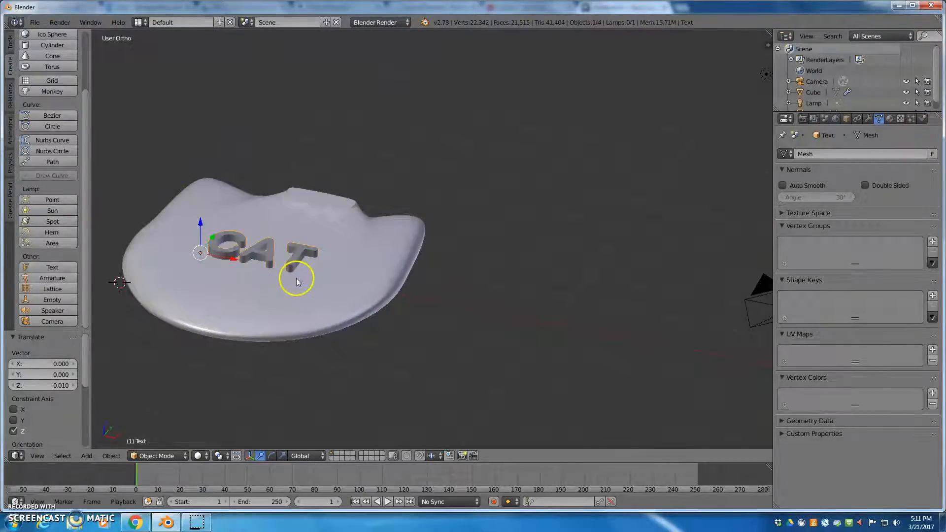
Sink the CAT letters partly into the head's surface, moving them down 0.078 and another 0.036 along Z.
middle_drag(301, 275, 308, 253)
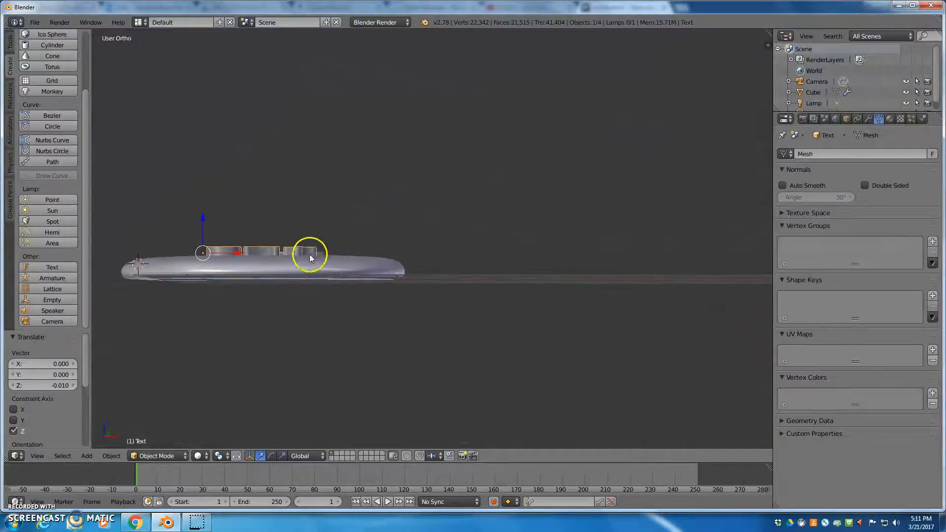
scroll(289, 253, up, 3)
middle_drag(141, 271, 386, 294)
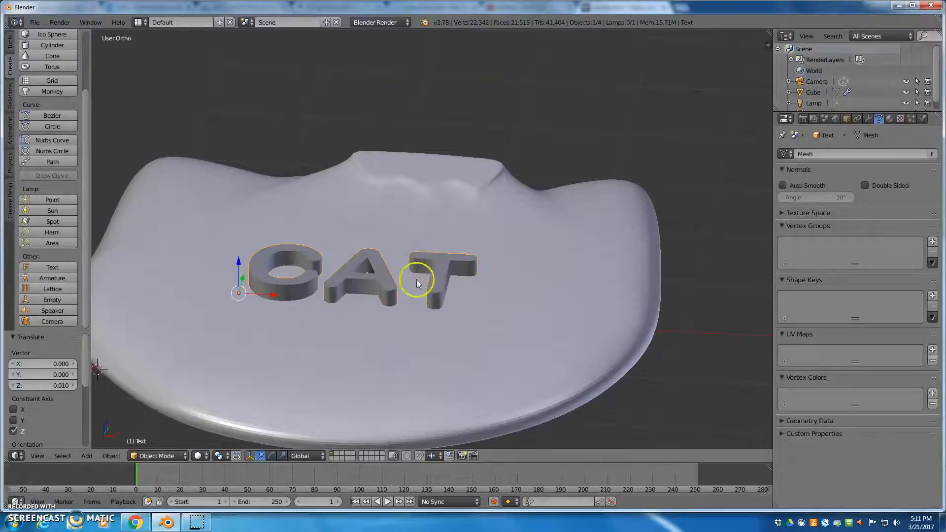
drag(239, 265, 237, 271)
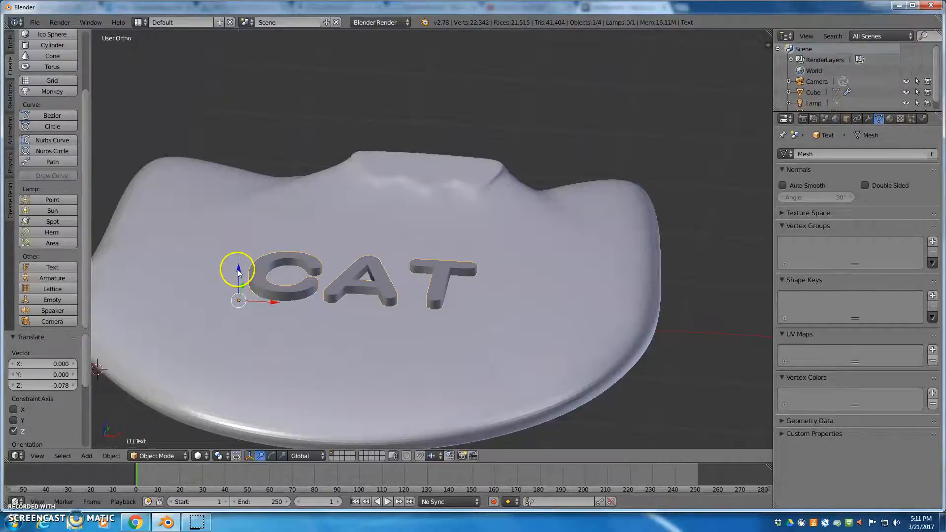
middle_drag(501, 259, 508, 296)
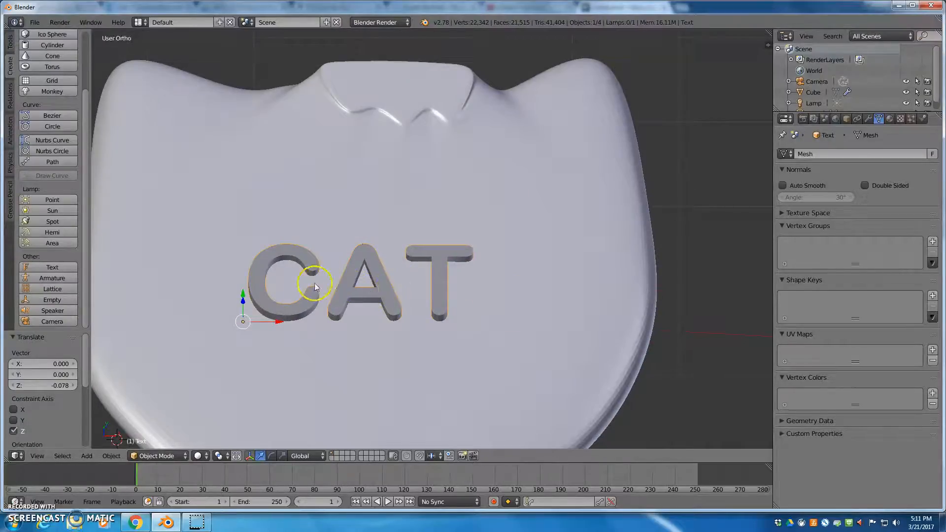
middle_drag(581, 315, 557, 276)
drag(234, 261, 232, 263)
Apply the cat head's Subdivision Surface modifier so its smoothing becomes real geometry.
right_click(538, 281)
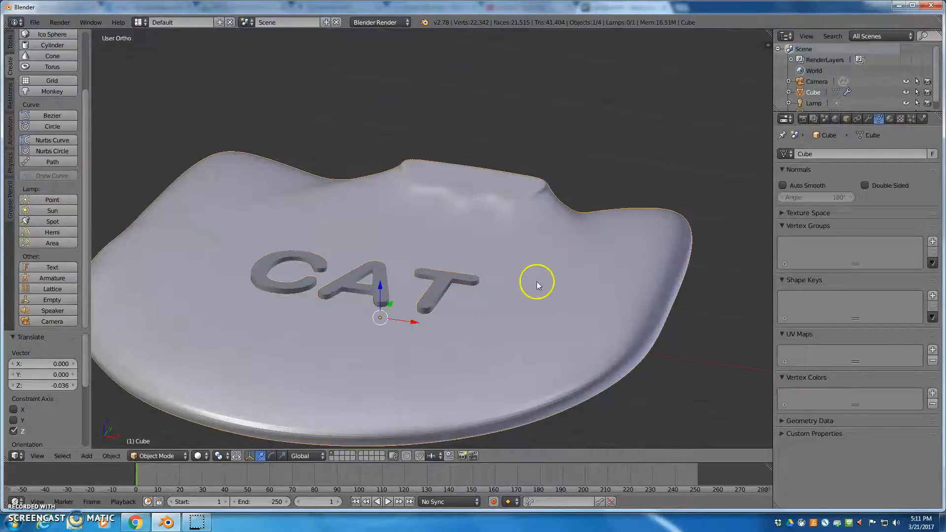
click(867, 119)
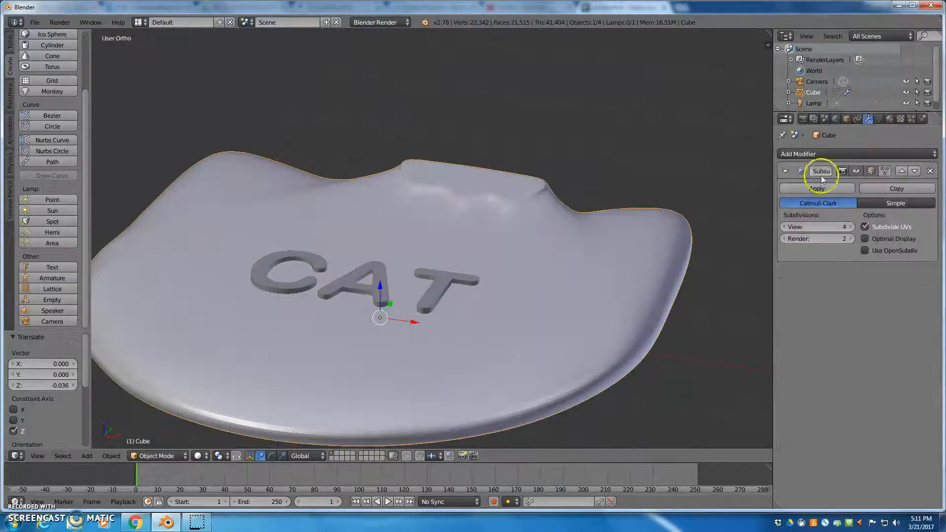
click(805, 155)
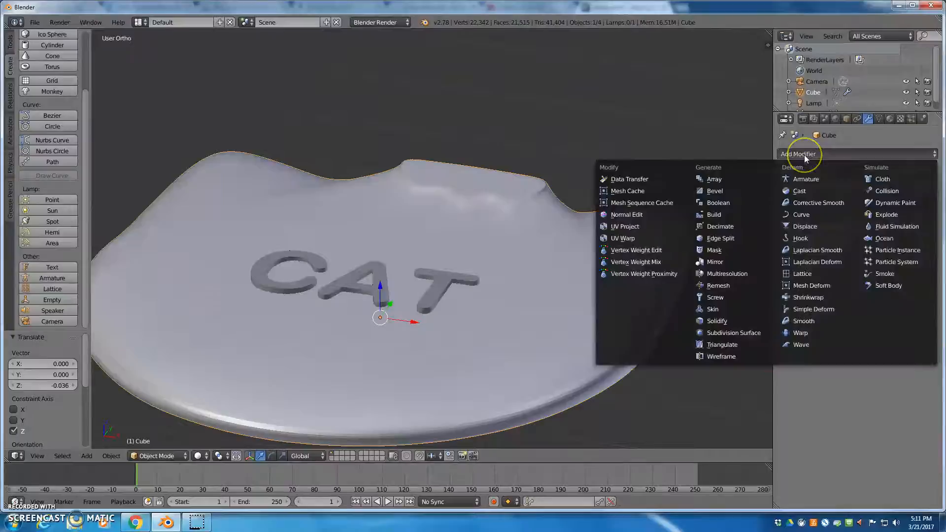
click(804, 155)
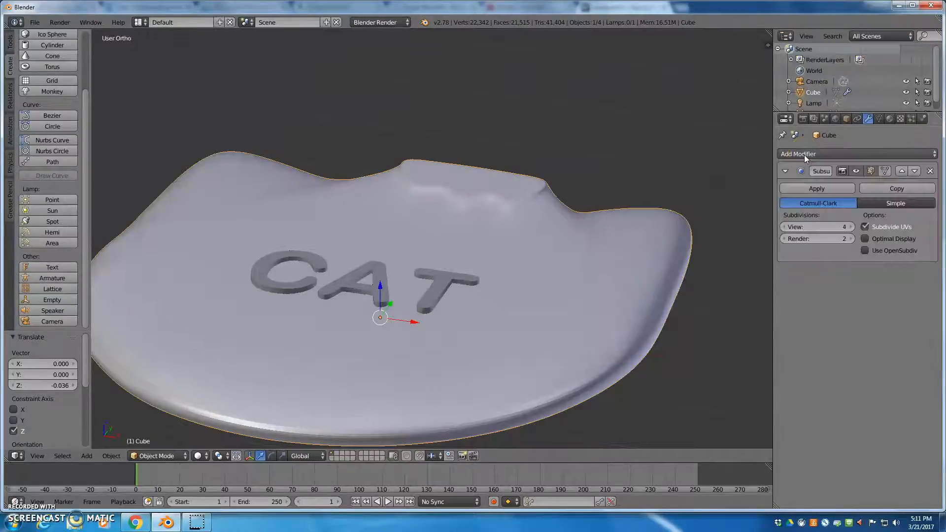
click(822, 187)
Add a Boolean modifier to the cat head, set to Difference with the Text object, and apply it.
click(806, 155)
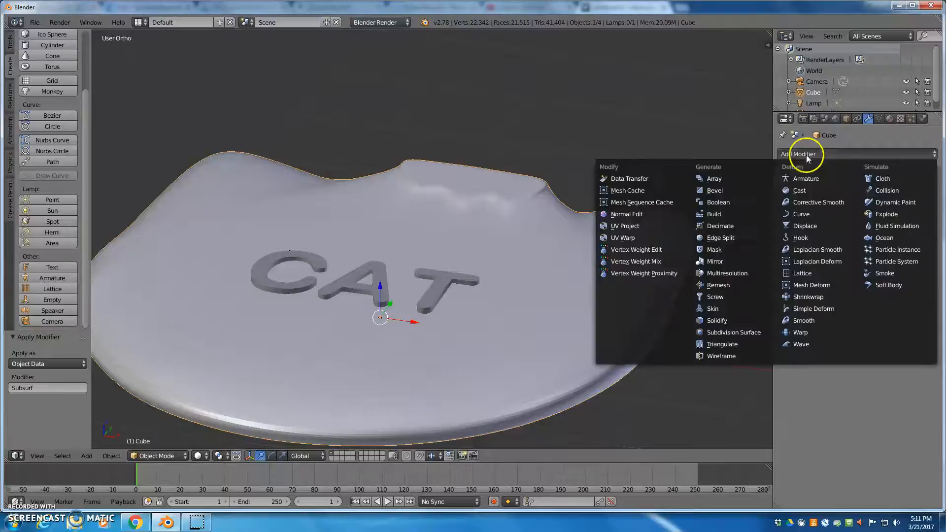
click(722, 203)
click(788, 215)
click(788, 205)
click(818, 213)
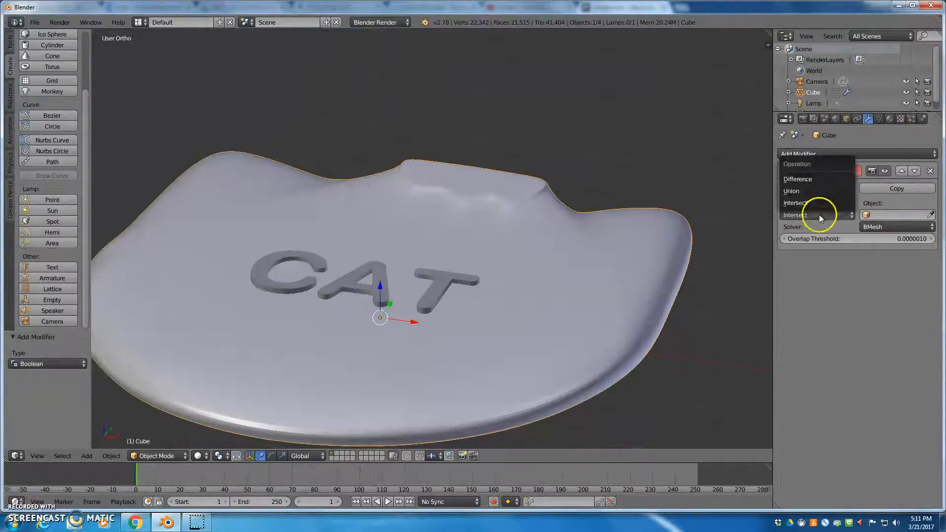
click(811, 186)
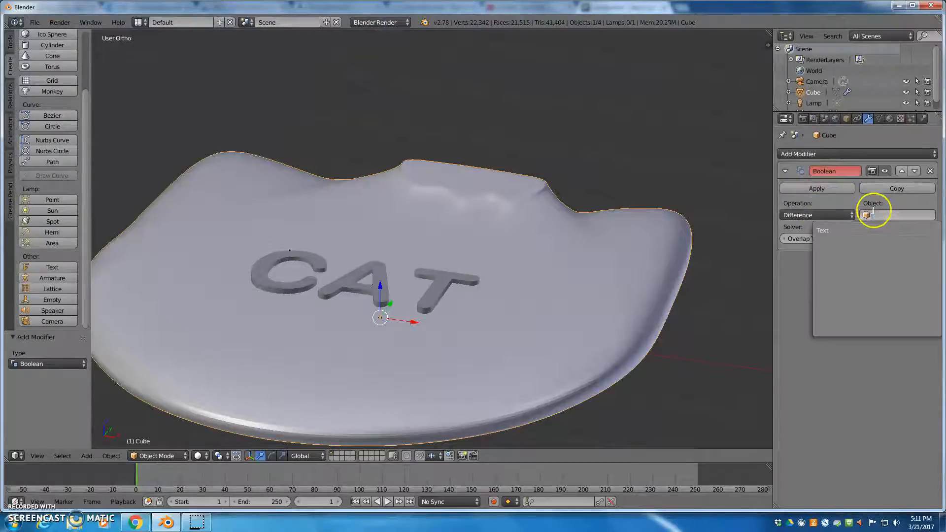
click(837, 231)
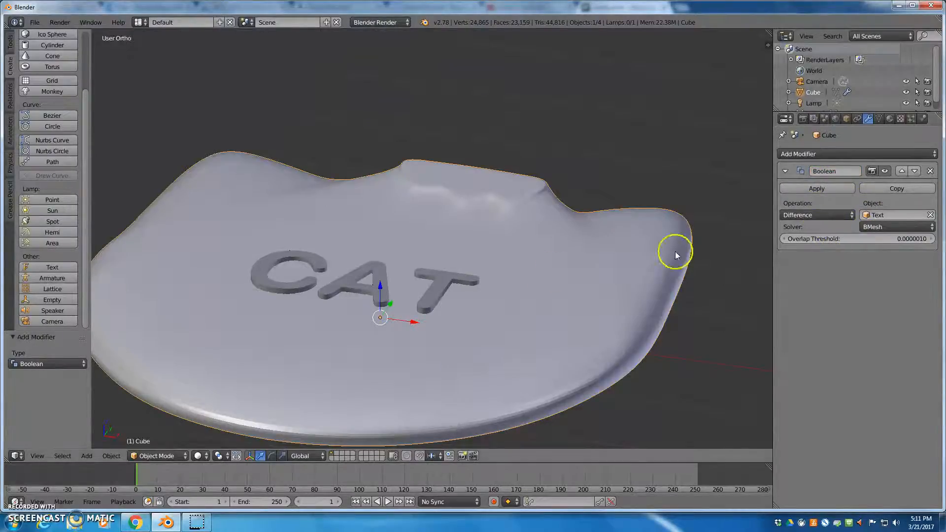
click(817, 190)
Lower the cat head along Z and move the CAT mesh 2.862 along Y, clear of the engraved head.
drag(384, 290, 401, 335)
middle_drag(375, 232, 382, 286)
right_click(375, 311)
drag(244, 329, 338, 46)
middle_drag(404, 200, 464, 211)
Change the cat head material's diffuse colour to a bluish violet.
right_click(464, 211)
click(890, 119)
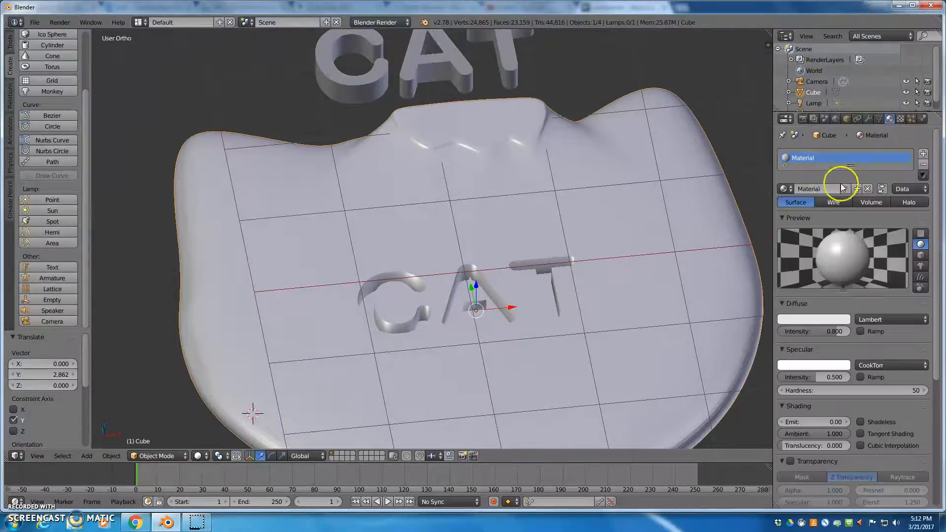
click(801, 320)
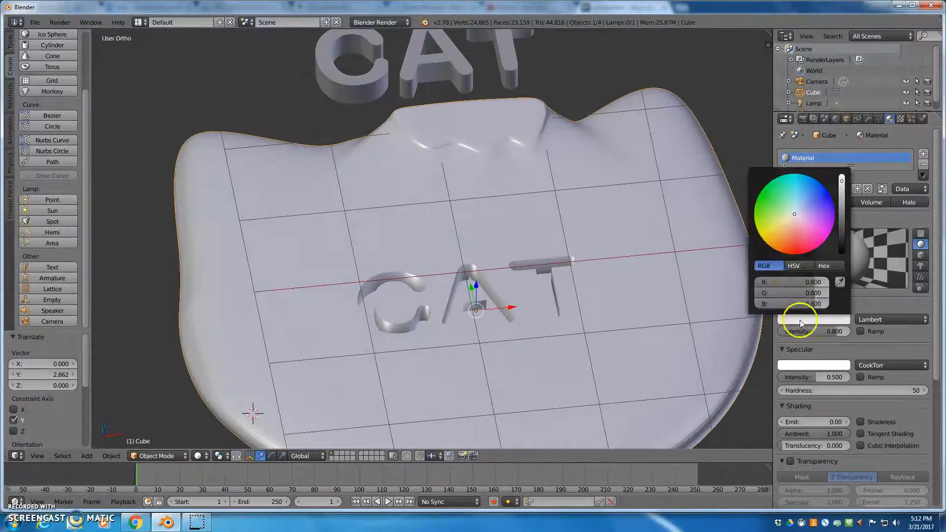
click(813, 237)
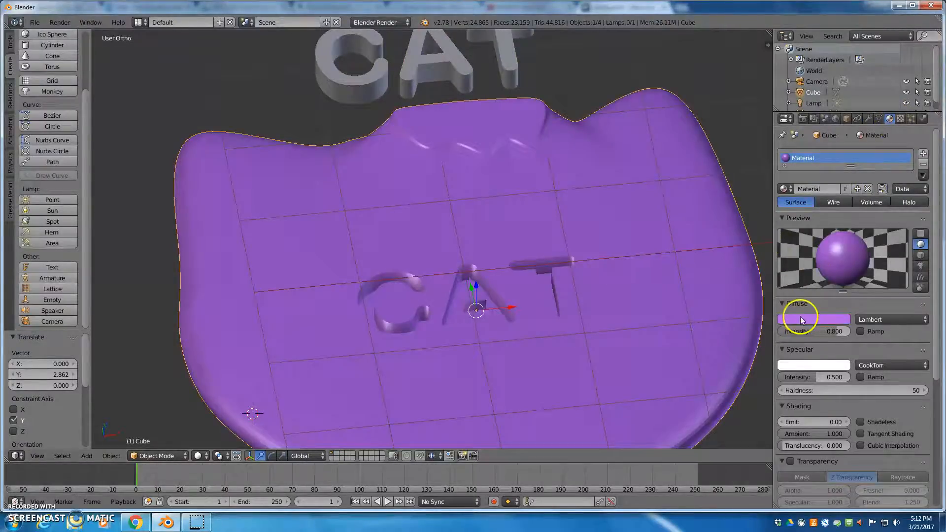
click(800, 321)
click(818, 221)
Move the CAT mesh down 0.636 along Z and slide it along Y back over the cat head.
middle_drag(643, 239, 620, 218)
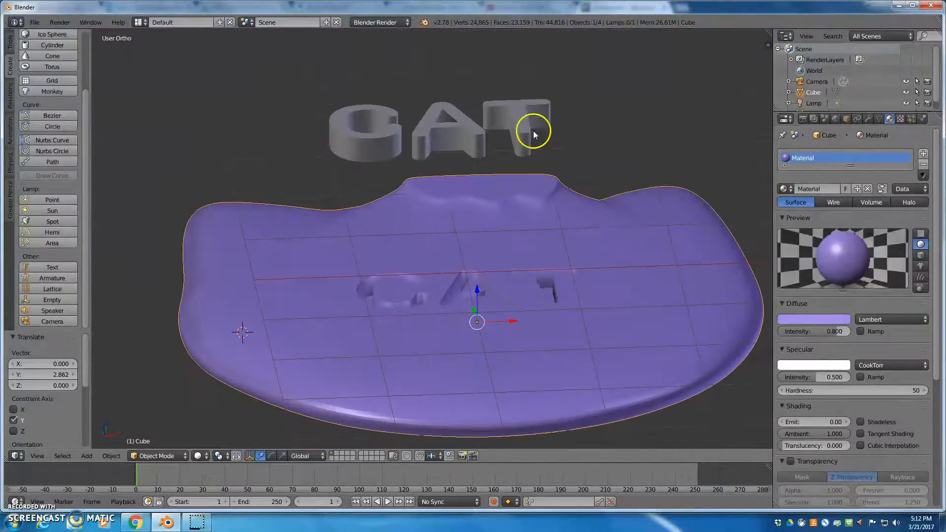
right_click(471, 136)
drag(329, 118, 344, 176)
middle_drag(344, 175, 463, 159)
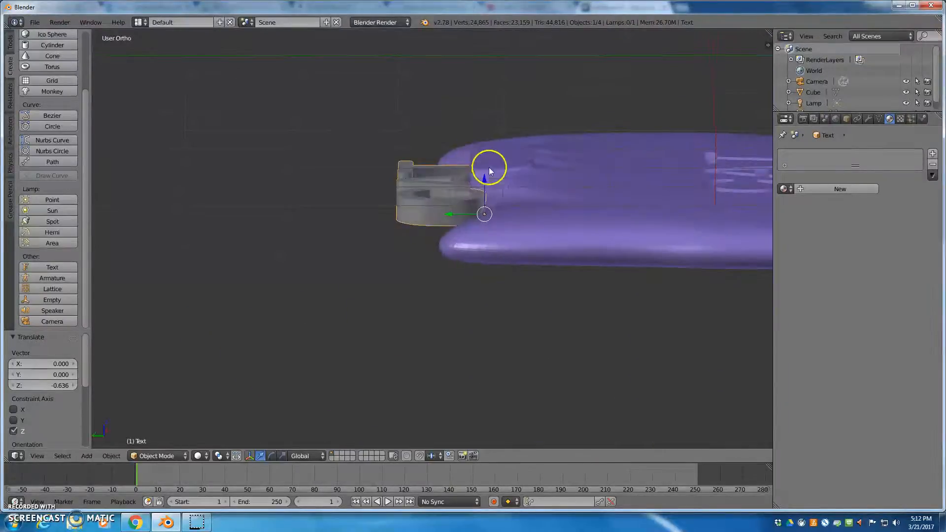
drag(456, 214, 536, 218)
drag(658, 223, 661, 222)
Raise the CAT mesh 0.226 along Z above the head, and fine-tune its height by -0.015.
drag(697, 193, 700, 158)
middle_drag(707, 200, 555, 215)
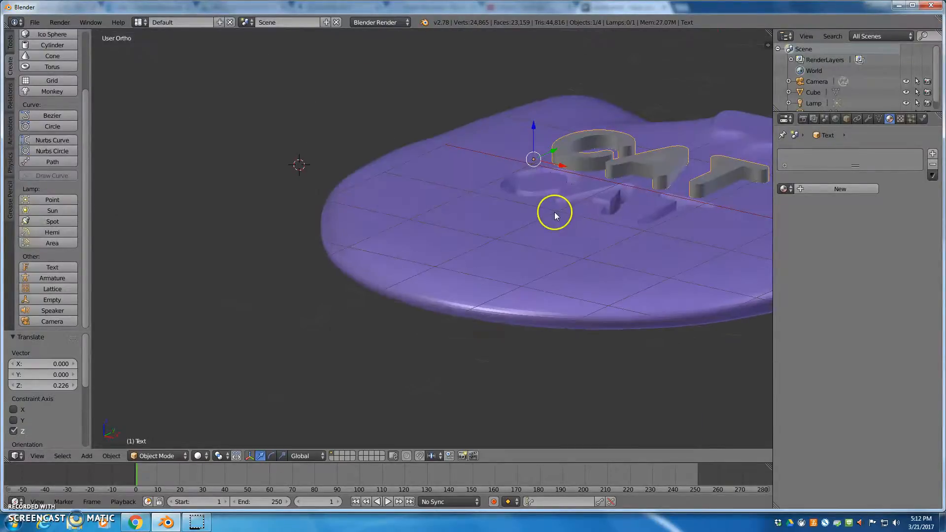
shift+middle_drag(633, 117, 443, 149)
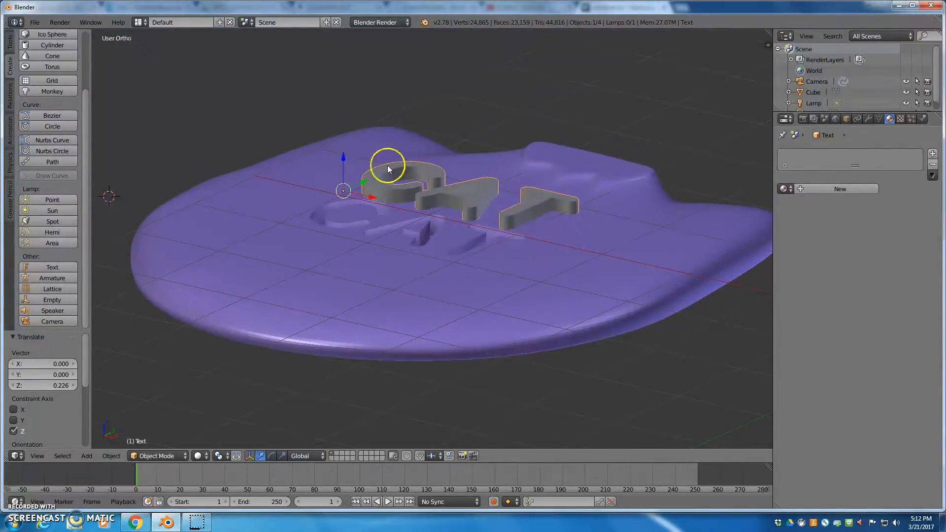
drag(344, 157, 342, 156)
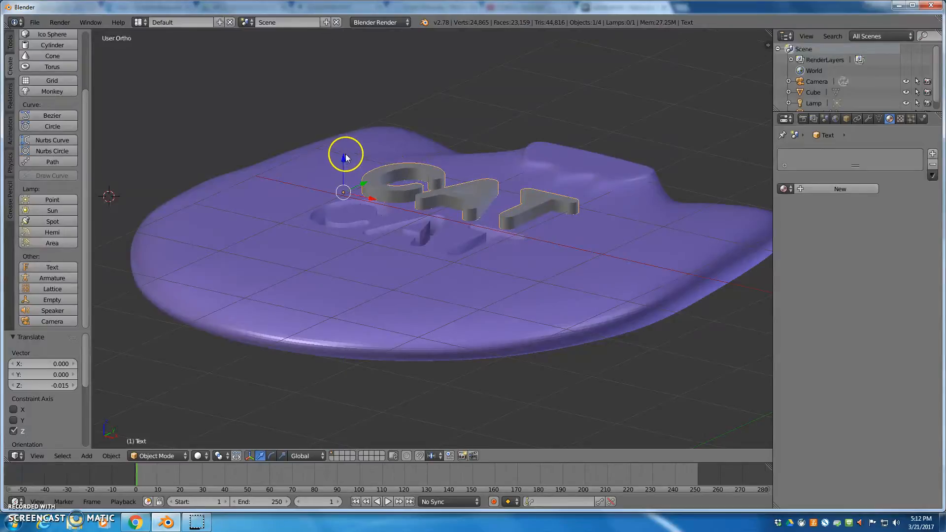